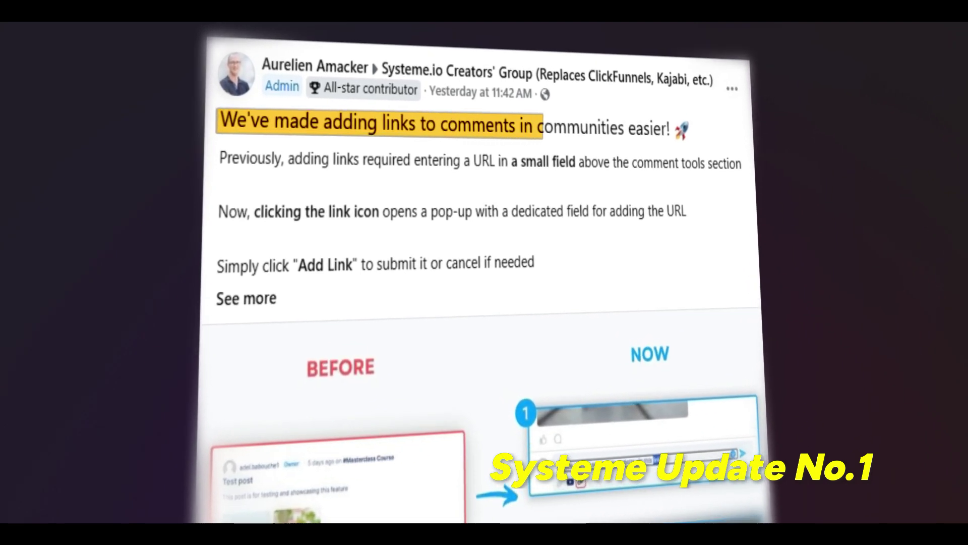
{"action": "scroll", "coordinate": [442, 368], "scroll_direction": "up", "scroll_amount": 5}
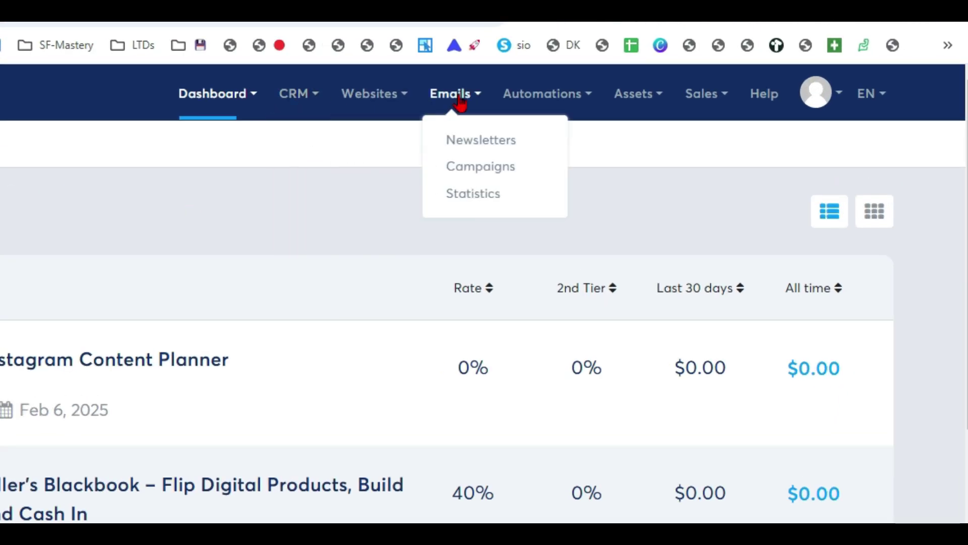
Open the Daily Prompting community from the list of communities
{"action": "mouse_move", "coordinate": [689, 105]}
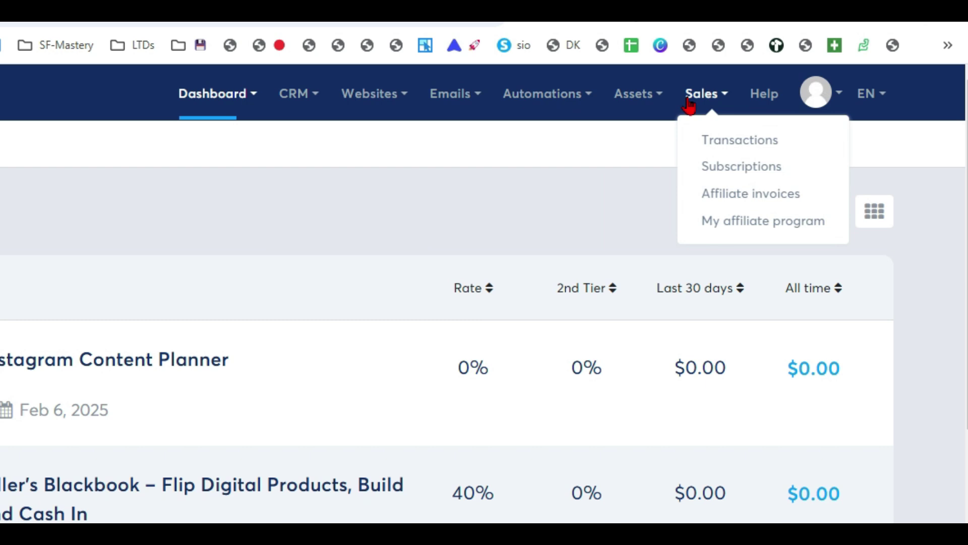
{"action": "mouse_move", "coordinate": [643, 102]}
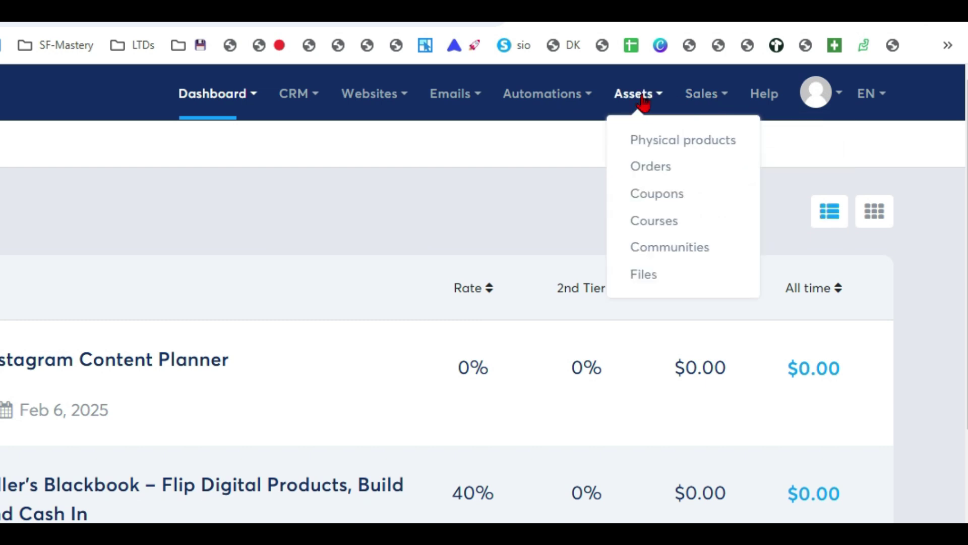
{"action": "left_click", "coordinate": [702, 253]}
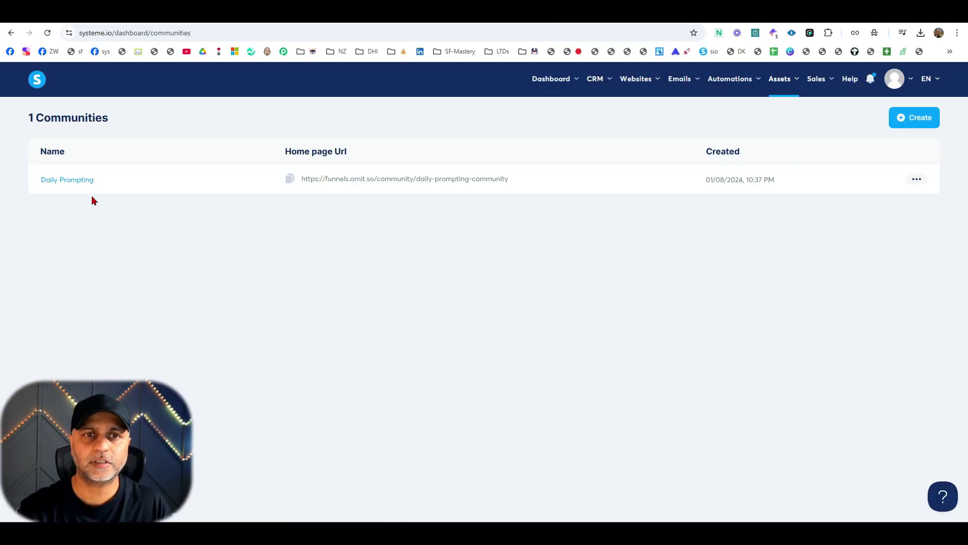
{"action": "left_click", "coordinate": [67, 179]}
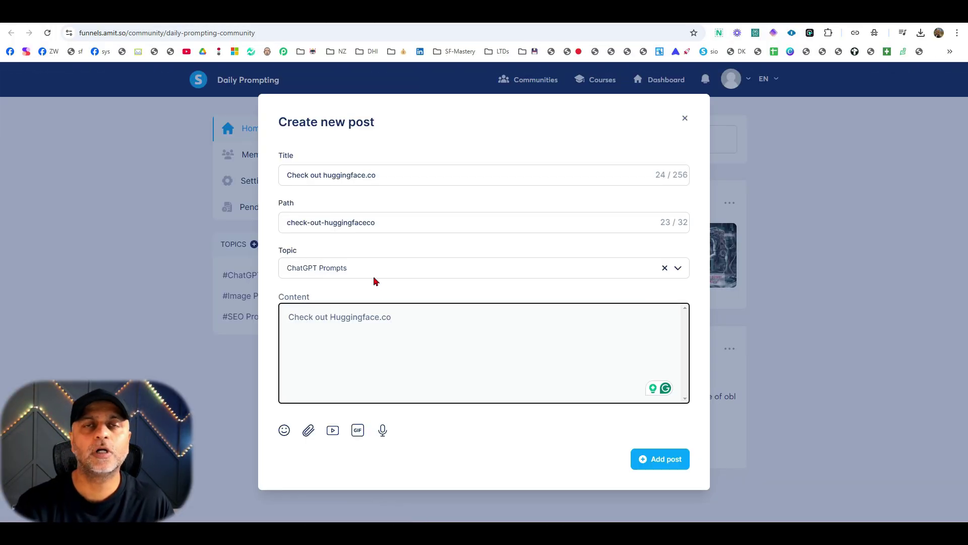
Turn the text "Huggingface.co" in the new post's content into a link
{"action": "left_click_drag", "start_coordinate": [409, 318], "coordinate": [341, 318]}
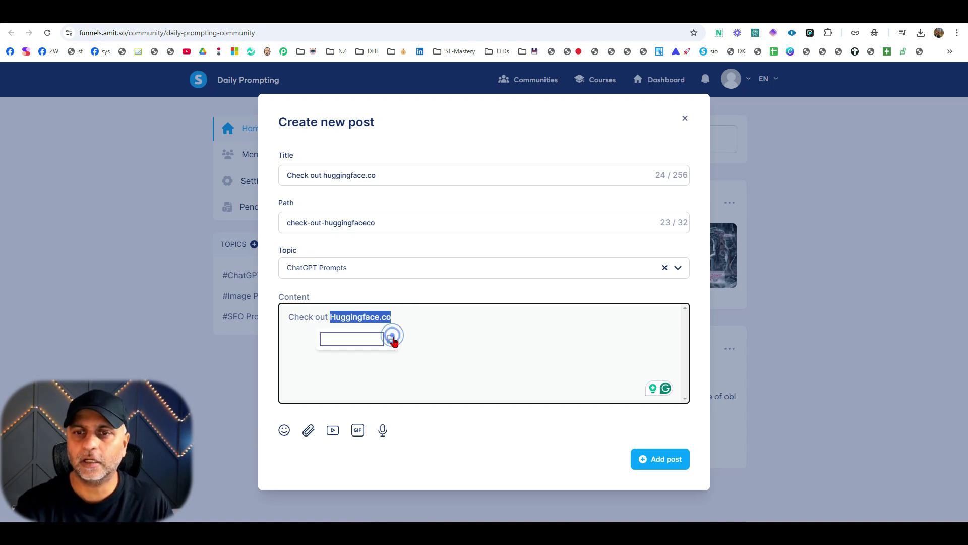
{"action": "left_click", "coordinate": [336, 338]}
{"action": "left_click", "coordinate": [390, 340]}
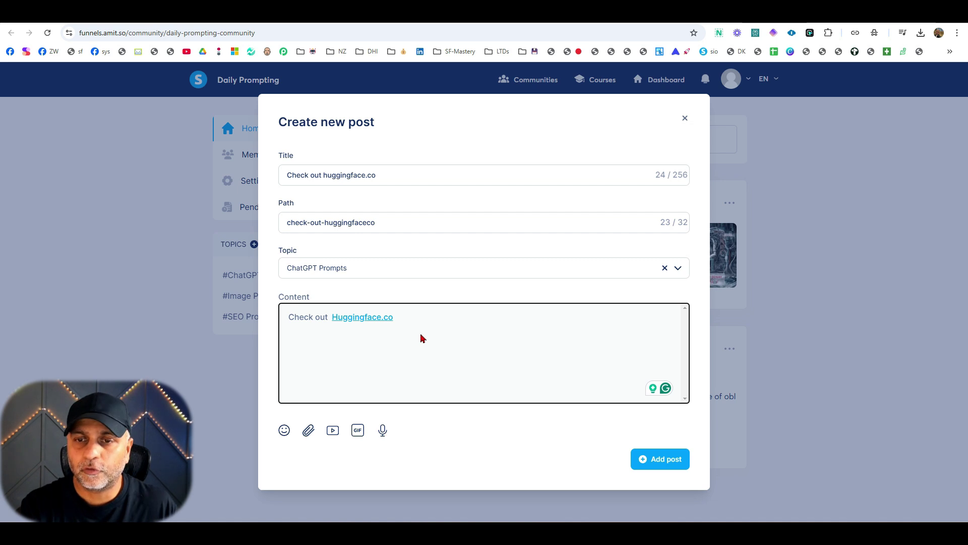
{"action": "left_click_drag", "start_coordinate": [421, 334], "coordinate": [305, 329]}
{"action": "left_click", "coordinate": [467, 326]}
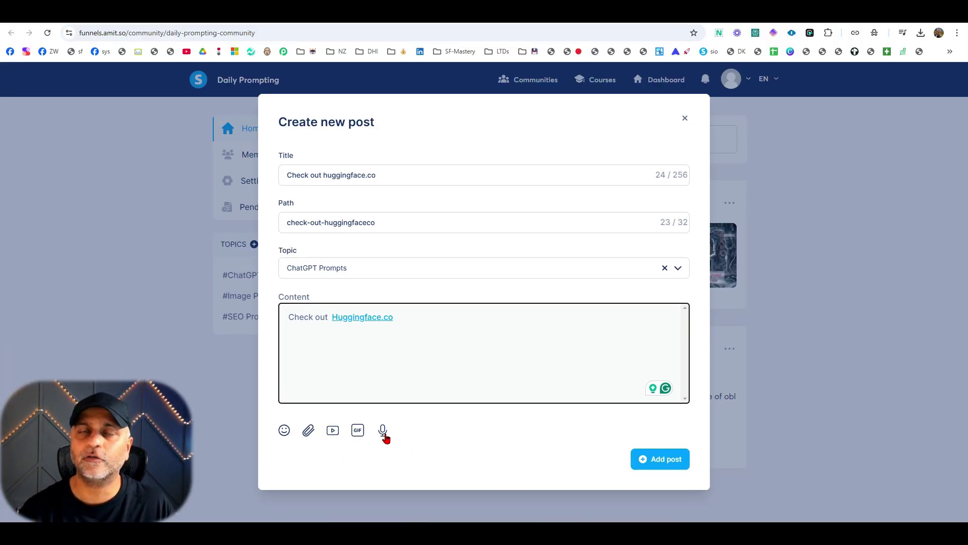
Attach an audio file and an animated GIF to the new post
{"action": "left_click", "coordinate": [383, 434]}
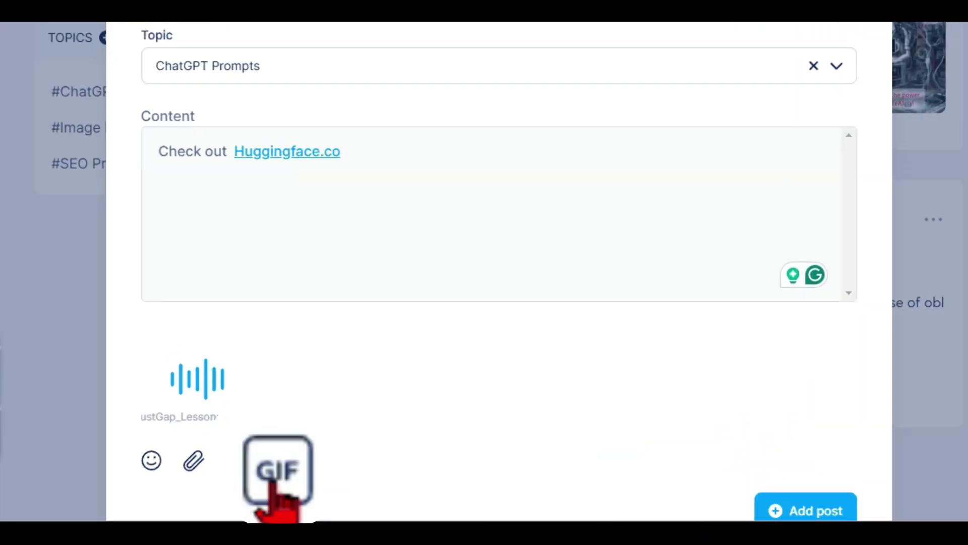
{"action": "left_click", "coordinate": [354, 486]}
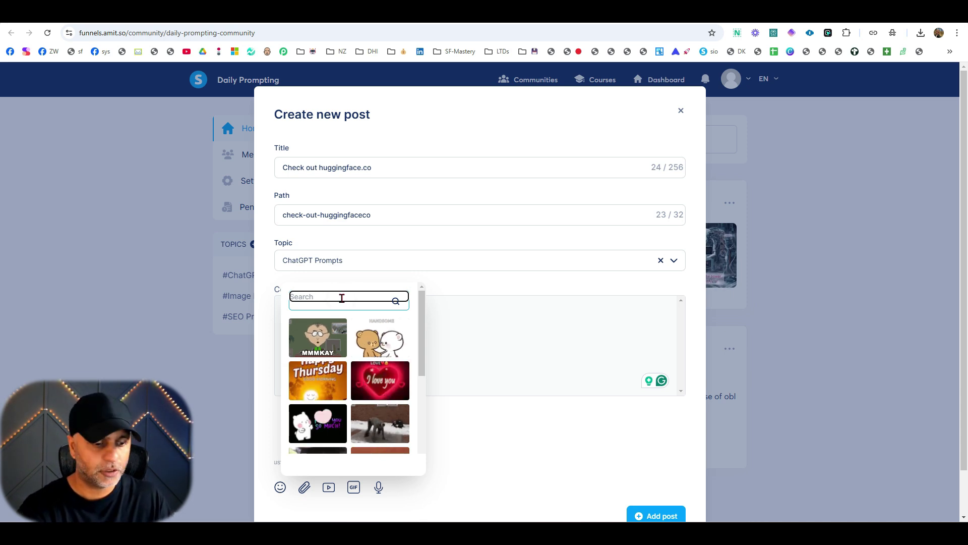
{"action": "left_click", "coordinate": [307, 335]}
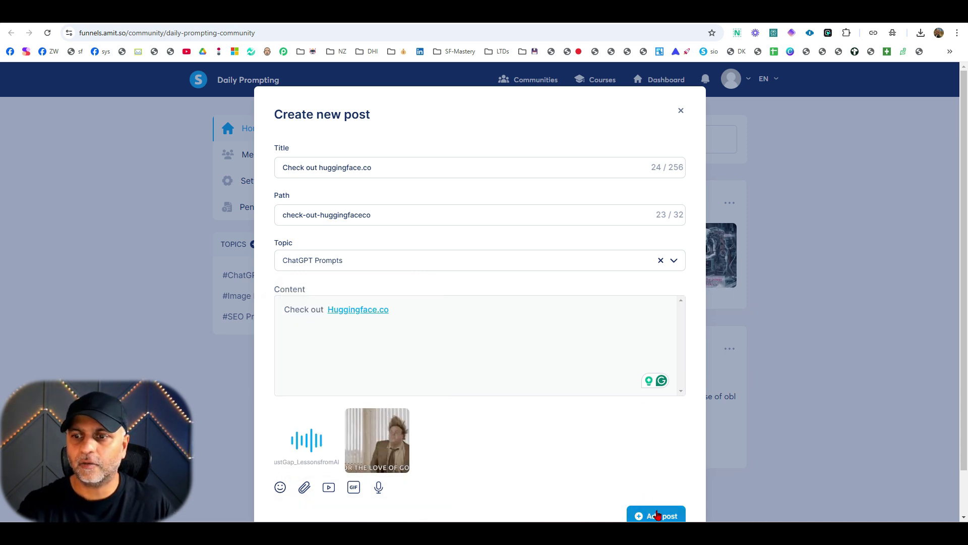
Publish the "Check out huggingface.co" post in the community
{"action": "scroll", "coordinate": [670, 466], "scroll_direction": "down", "scroll_amount": 1}
{"action": "left_click", "coordinate": [665, 469]}
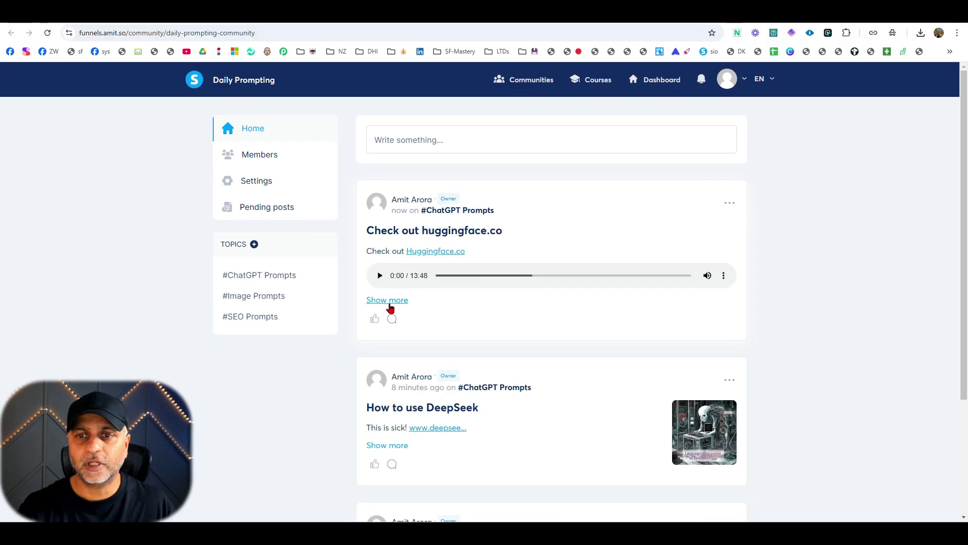
{"action": "left_click", "coordinate": [211, 322]}
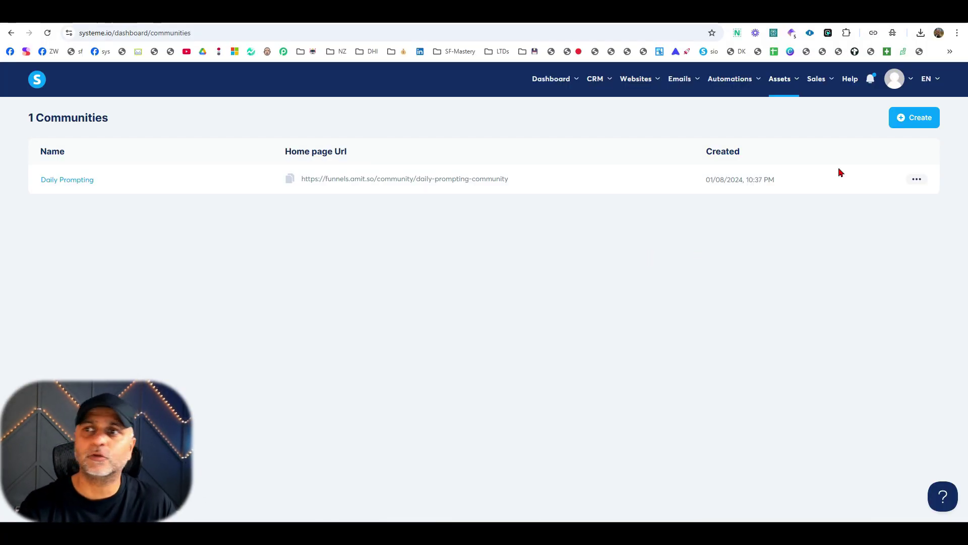
Open the SIO Templates store from the list of digital stores
{"action": "mouse_move", "coordinate": [640, 81]}
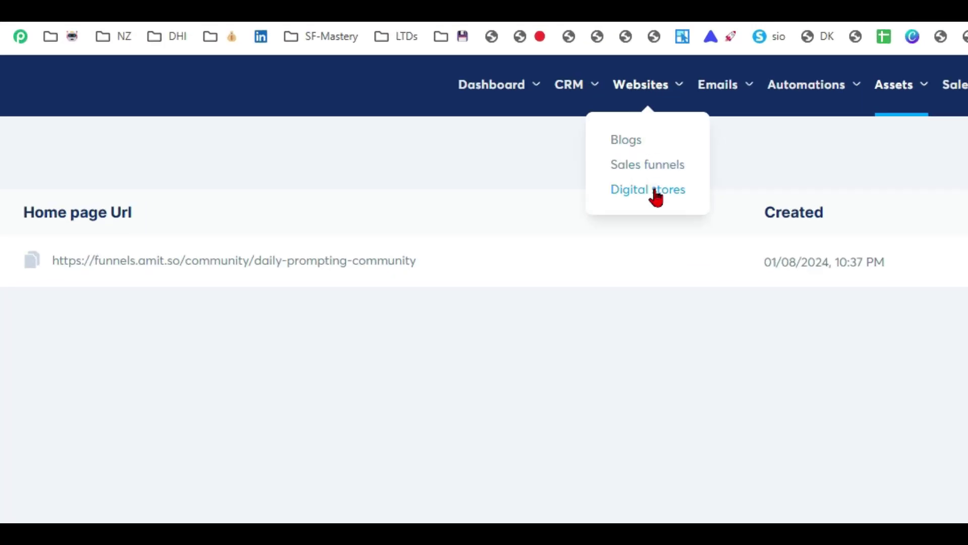
{"action": "left_click", "coordinate": [655, 192]}
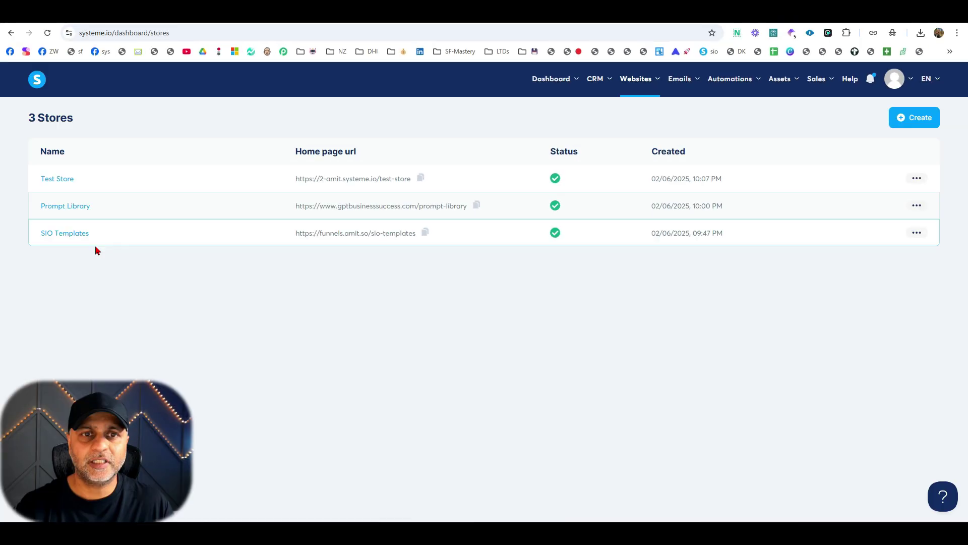
{"action": "left_click", "coordinate": [71, 235]}
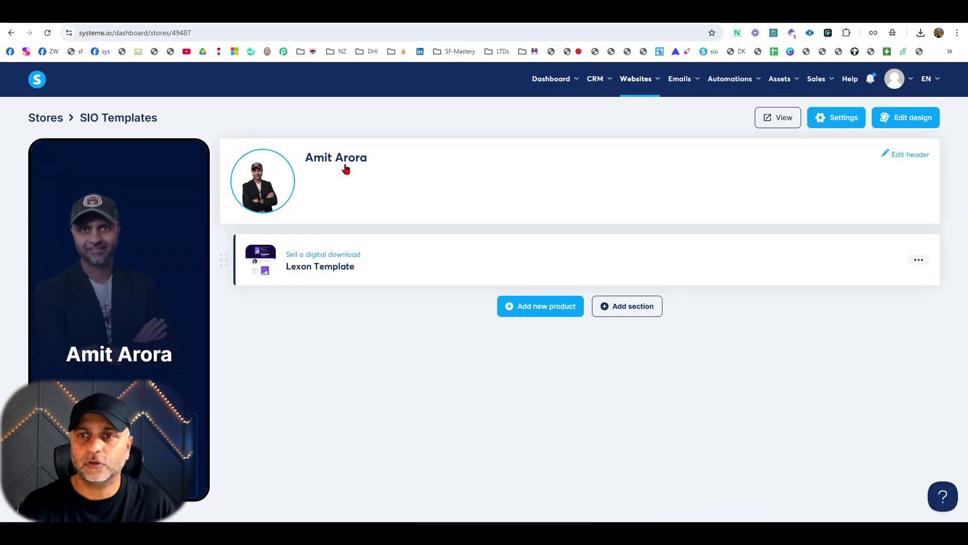
View the live store, examine the Lexon Template's purchase page down to its payment method, and close it
{"action": "left_click", "coordinate": [758, 125]}
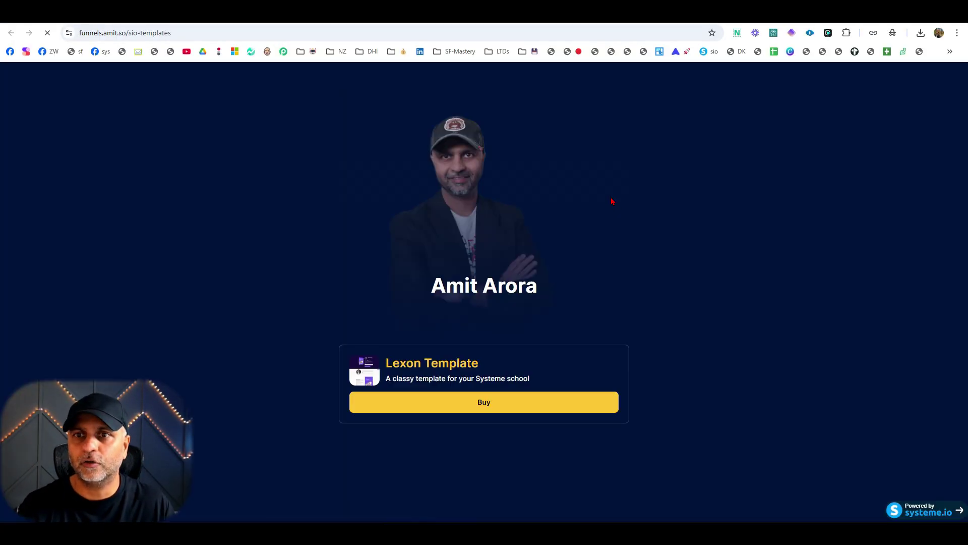
{"action": "left_click", "coordinate": [518, 403]}
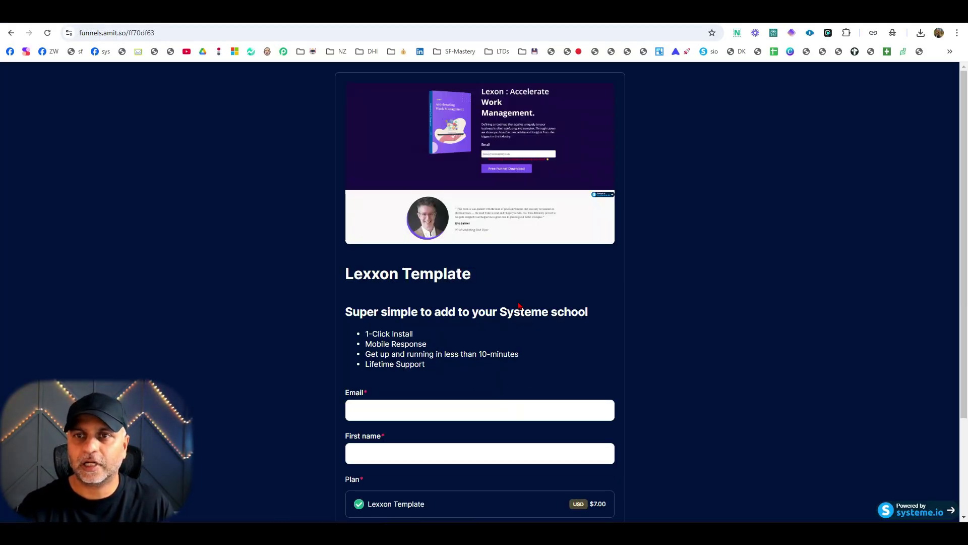
{"action": "scroll", "coordinate": [473, 293], "scroll_direction": "down", "scroll_amount": 3}
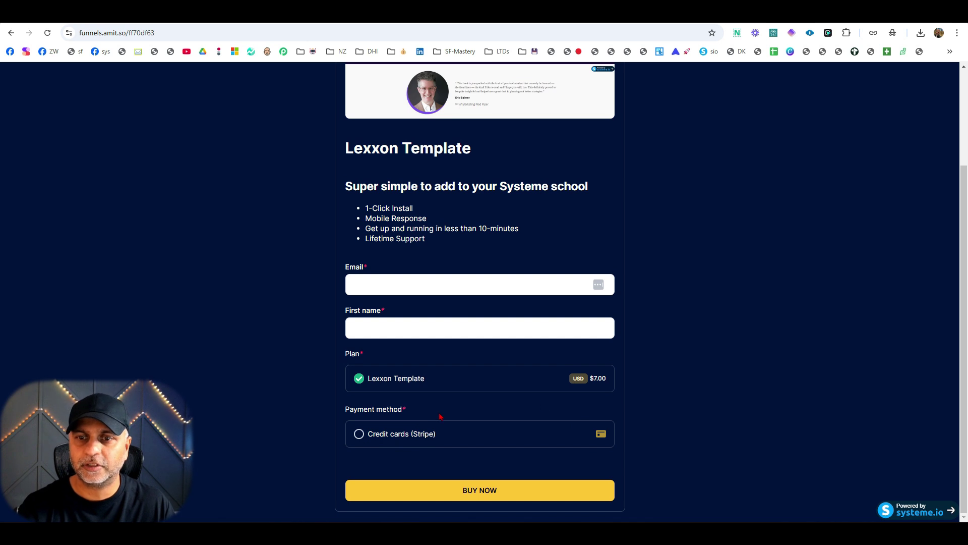
{"action": "key", "text": "ctrl+w"}
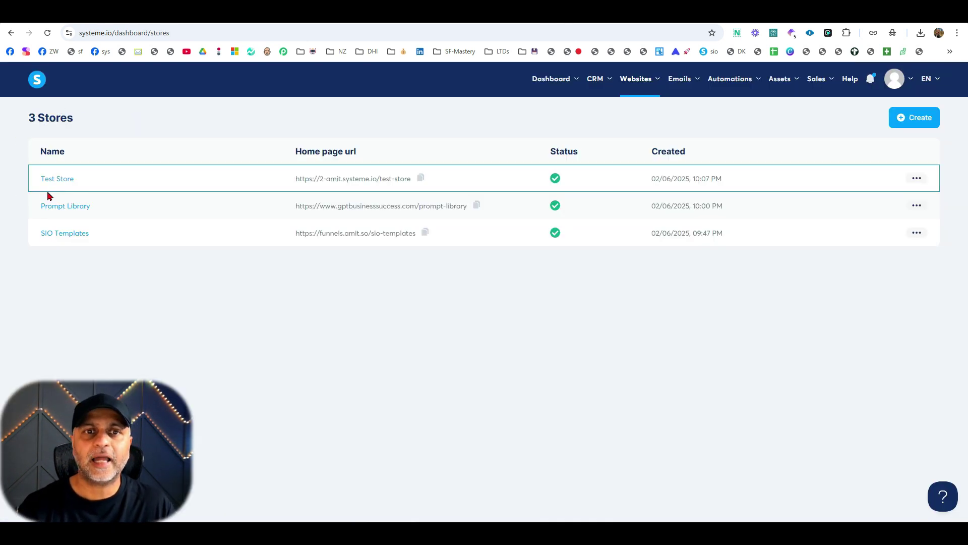
Look into the Test Store, and open the Collect emails product of the Prompt Library store
{"action": "left_click", "coordinate": [57, 180]}
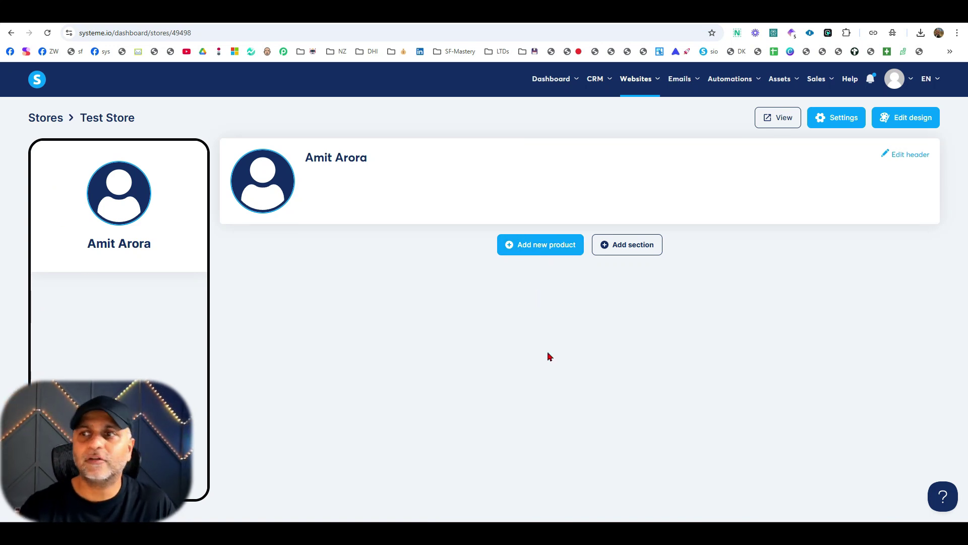
{"action": "left_click", "coordinate": [47, 125]}
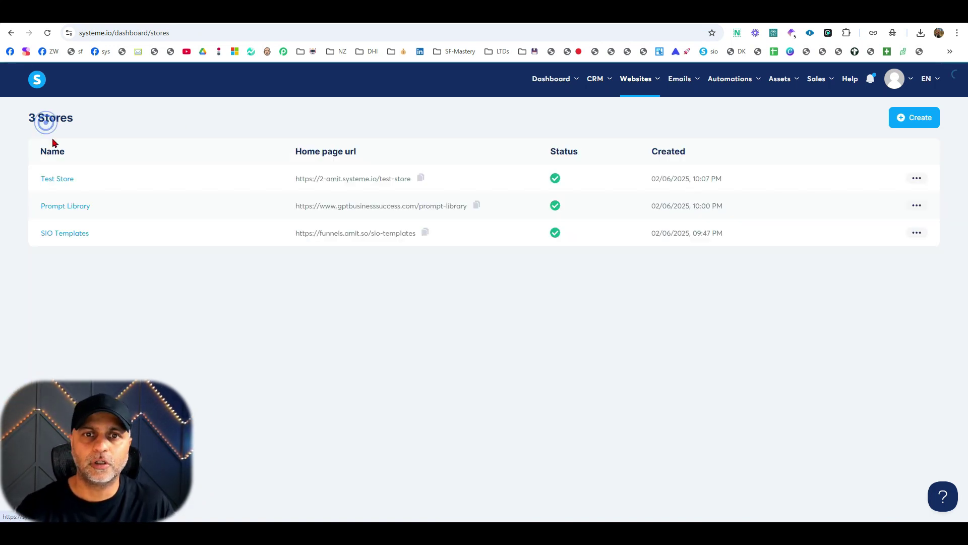
{"action": "left_click", "coordinate": [61, 207]}
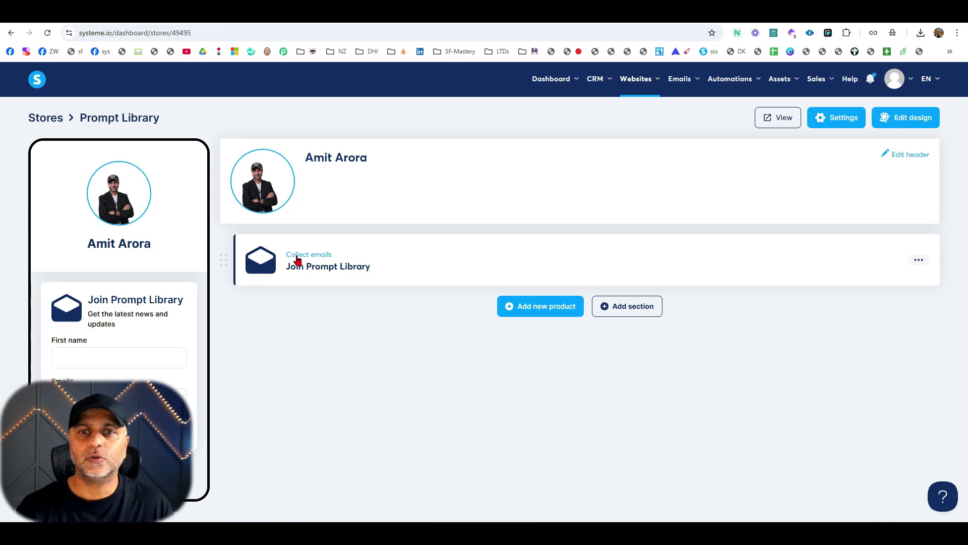
{"action": "left_click", "coordinate": [298, 261]}
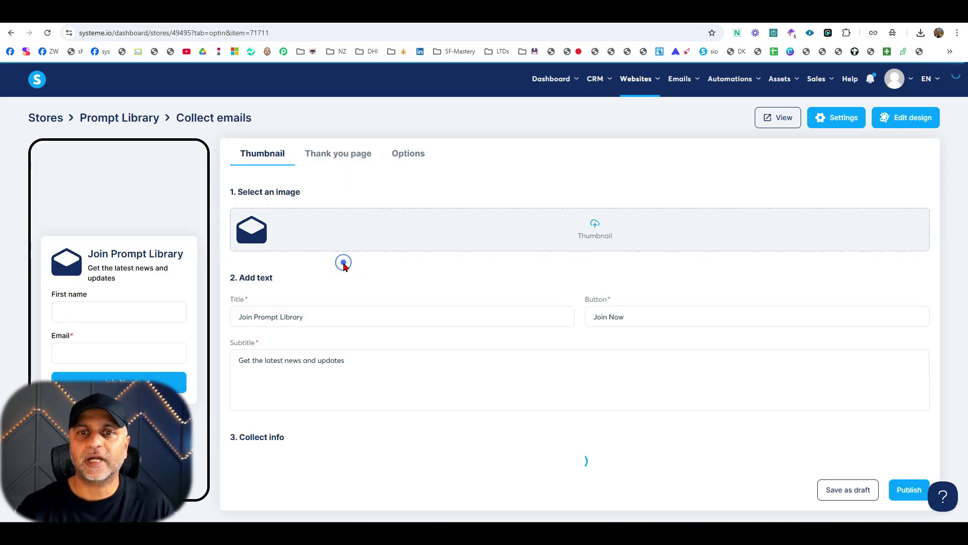
Start an automation rule in the product's options with the trigger "Digital store form subscribed"
{"action": "left_click", "coordinate": [408, 158]}
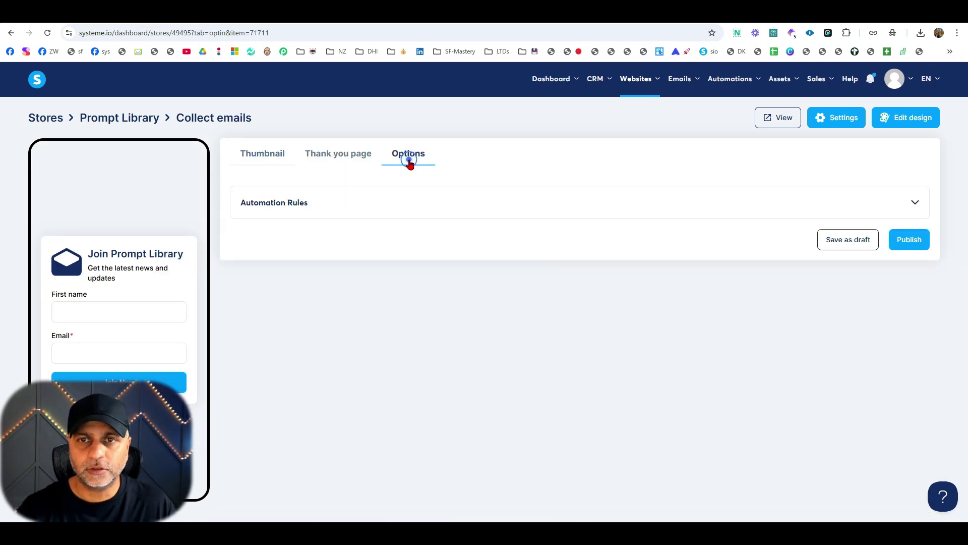
{"action": "left_click", "coordinate": [313, 215]}
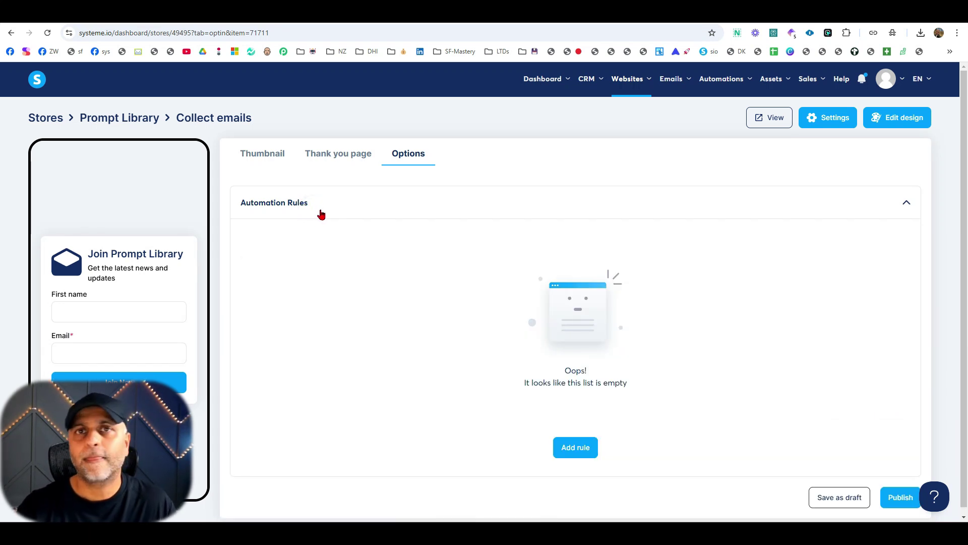
{"action": "left_click", "coordinate": [584, 442]}
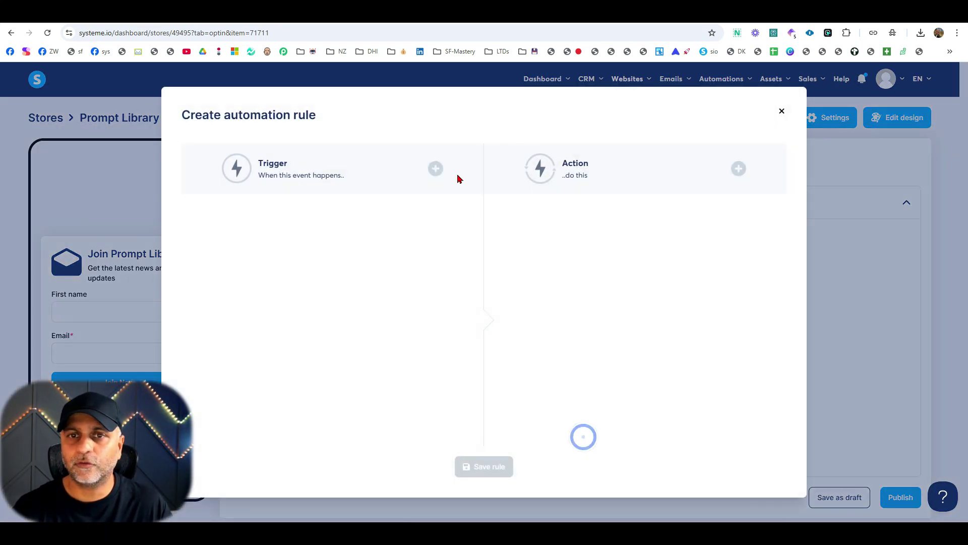
{"action": "left_click", "coordinate": [437, 169]}
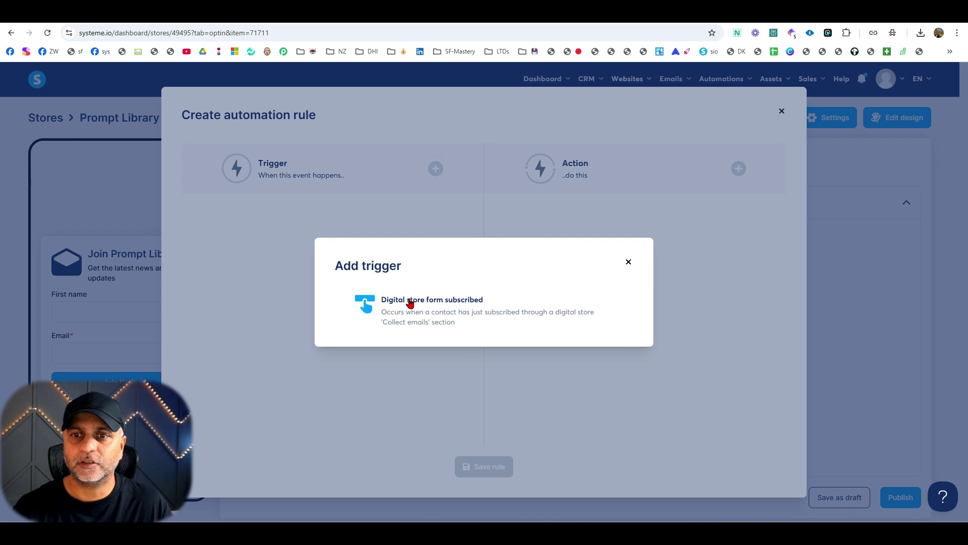
{"action": "left_click", "coordinate": [409, 302]}
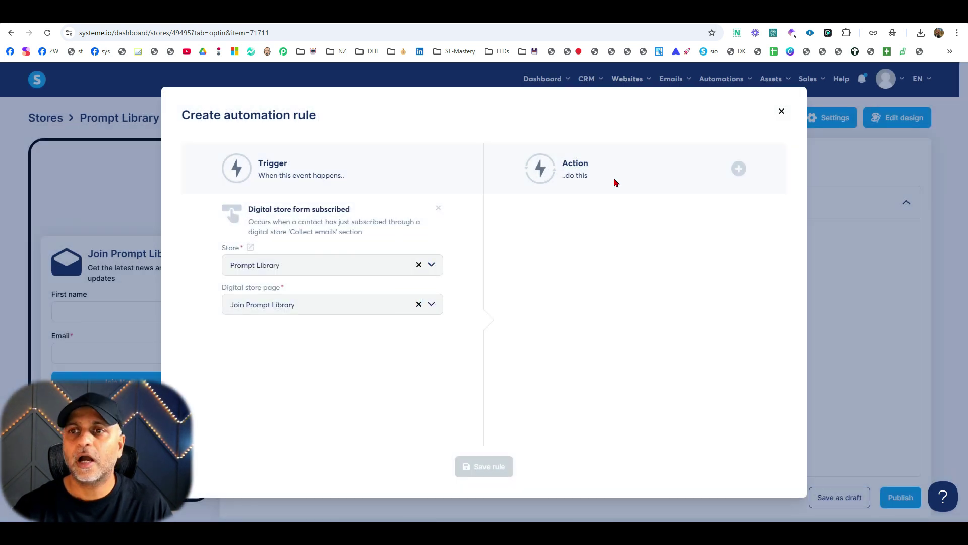
Add the action "Add a tag" with the tag 5kLaunch to the rule and save the rule
{"action": "left_click", "coordinate": [738, 169]}
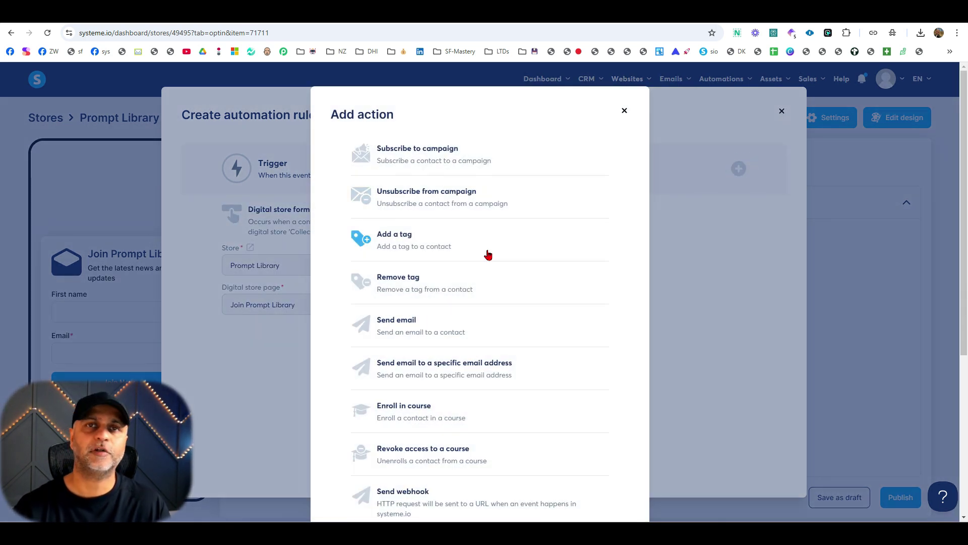
{"action": "scroll", "coordinate": [488, 254], "scroll_direction": "down", "scroll_amount": 5}
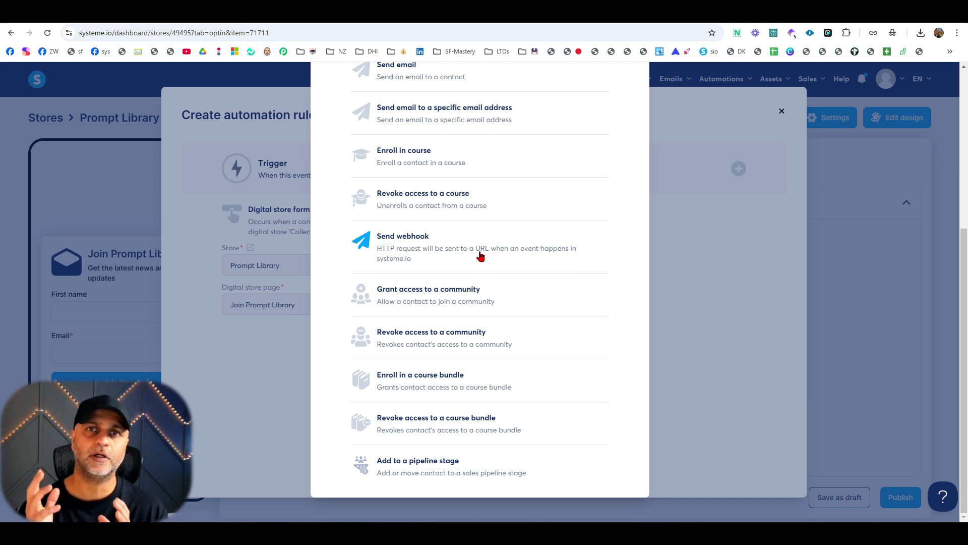
{"action": "scroll", "coordinate": [480, 253], "scroll_direction": "up", "scroll_amount": 5}
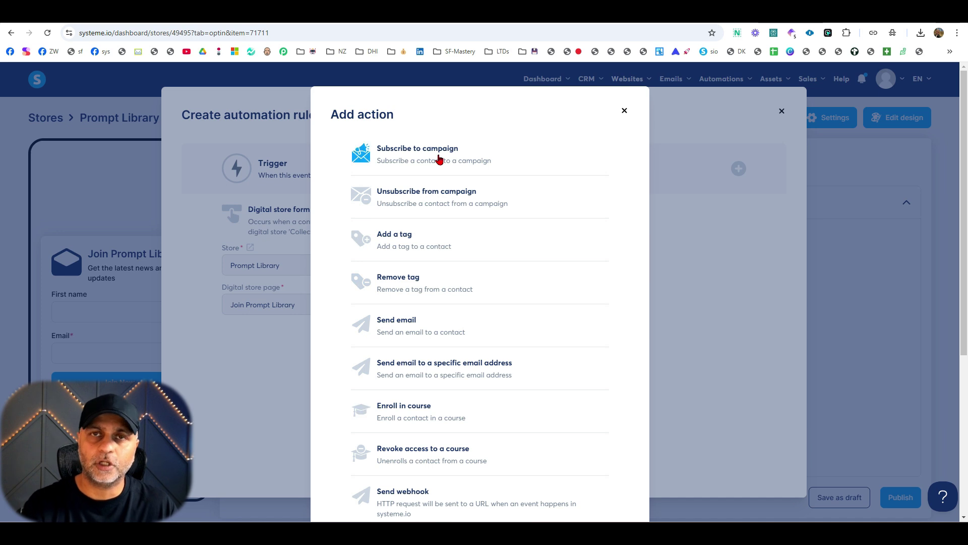
{"action": "left_click", "coordinate": [441, 240]}
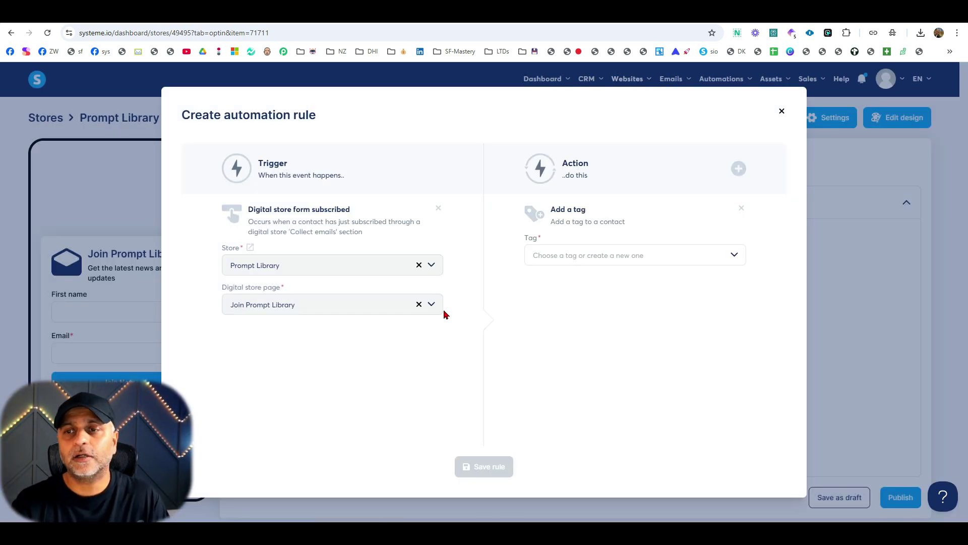
{"action": "left_click", "coordinate": [565, 255]}
{"action": "type", "text": "5kLaunch"}
{"action": "key", "text": "Return"}
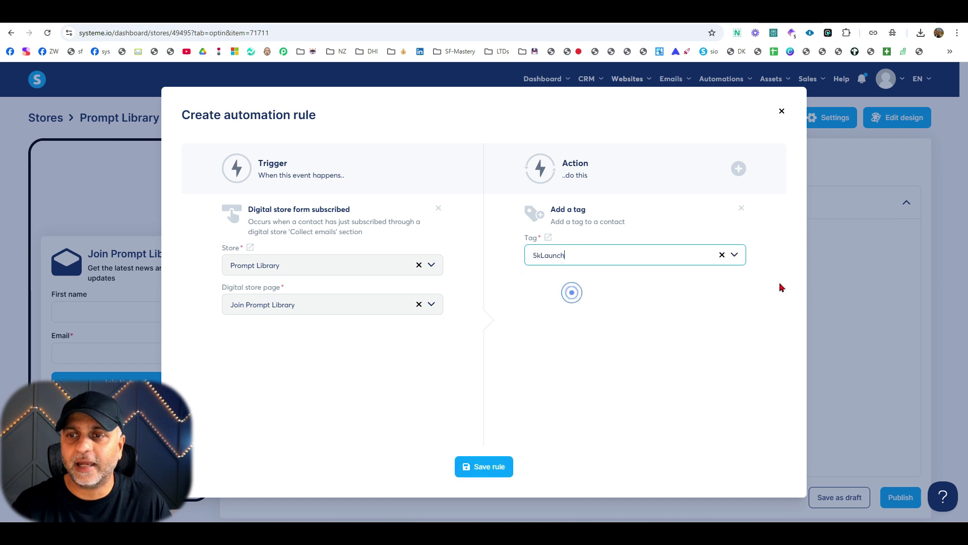
{"action": "left_click", "coordinate": [737, 172]}
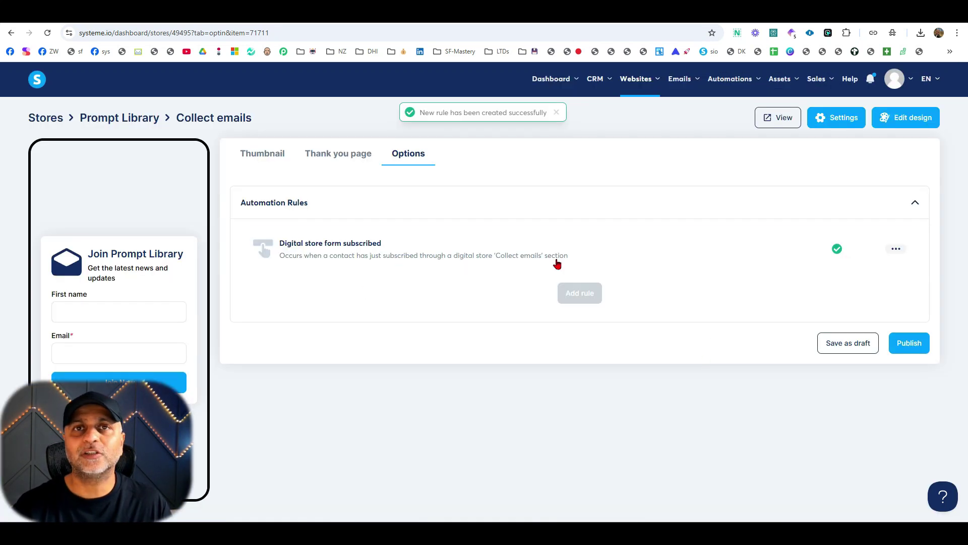
Open the saved automation rule and review its trigger, store, page and tag action
{"action": "left_click", "coordinate": [702, 244]}
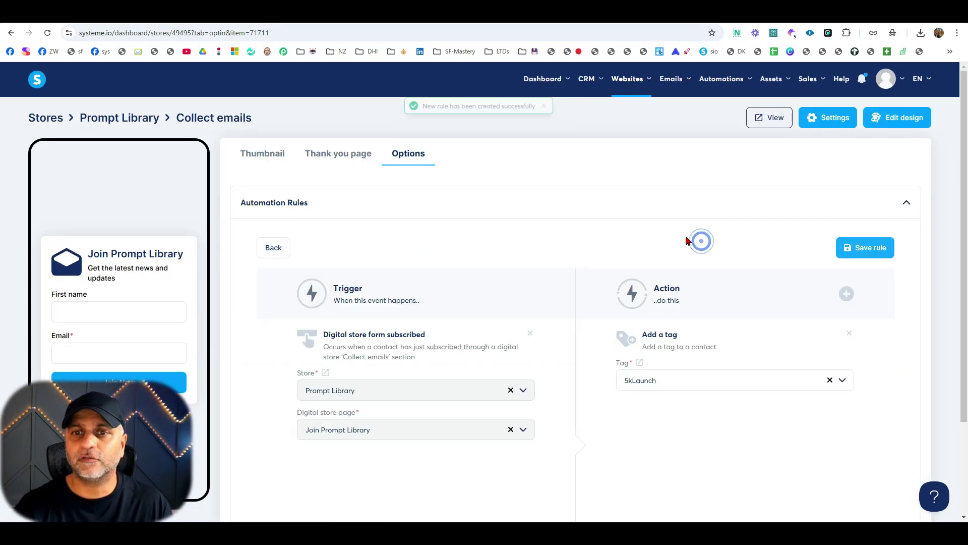
{"action": "scroll", "coordinate": [729, 384], "scroll_direction": "down", "scroll_amount": 2}
{"action": "scroll", "coordinate": [731, 383], "scroll_direction": "down", "scroll_amount": 1}
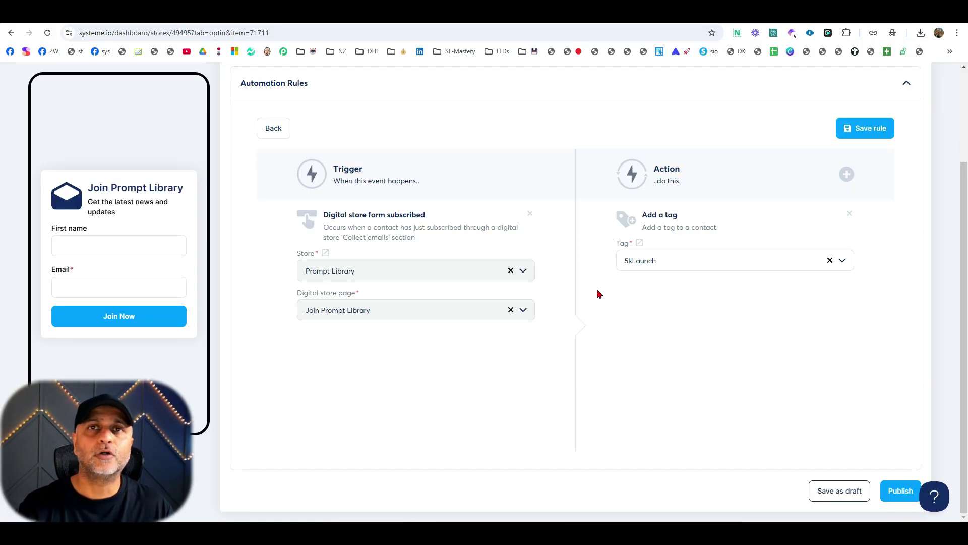
{"action": "scroll", "coordinate": [599, 294], "scroll_direction": "up", "scroll_amount": 5}
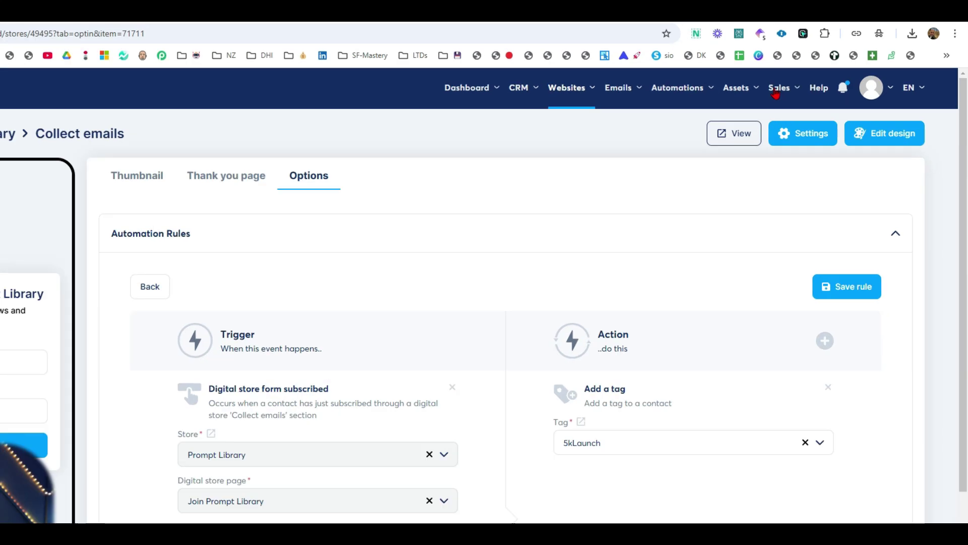
Go to the courses and open the settings of the AI Blogging Mastery course
{"action": "mouse_move", "coordinate": [731, 90]}
{"action": "left_click", "coordinate": [609, 227]}
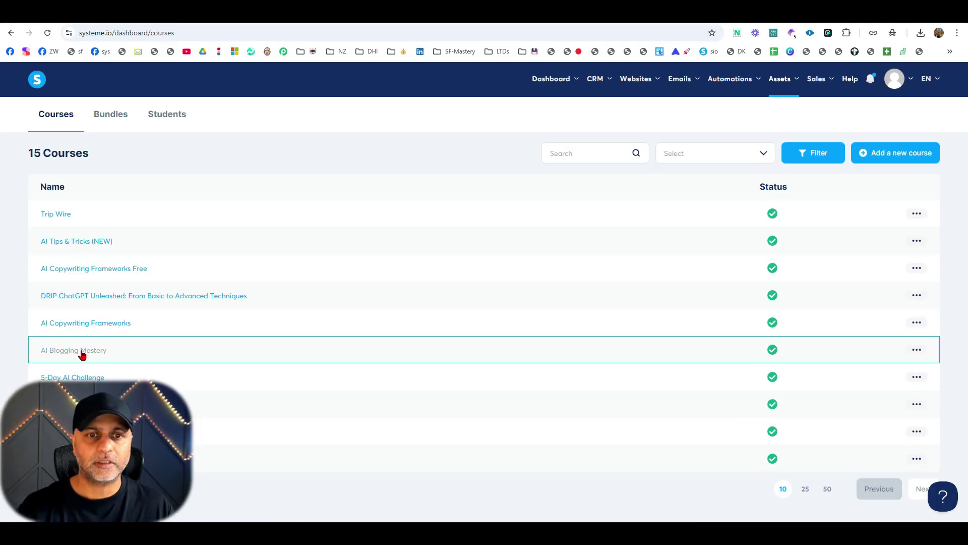
{"action": "left_click", "coordinate": [81, 352]}
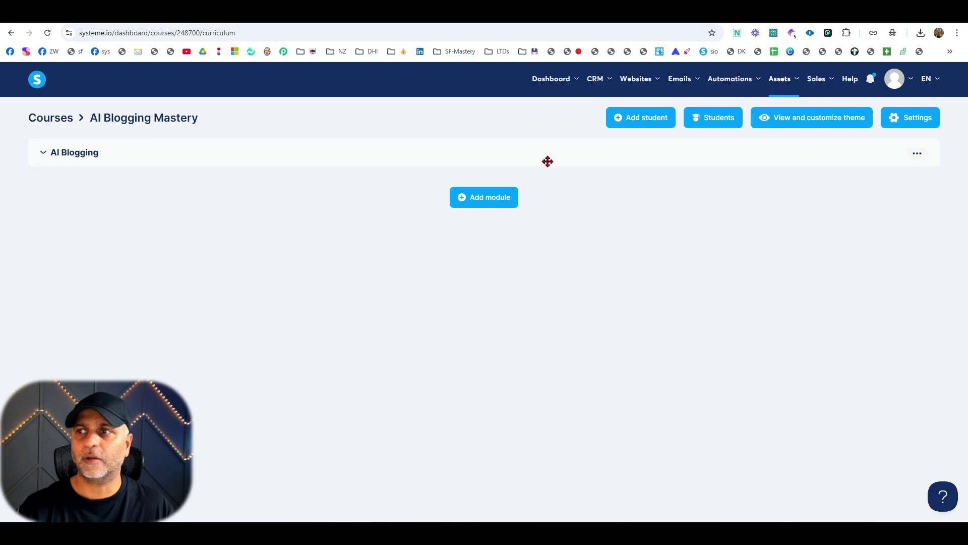
{"action": "left_click", "coordinate": [908, 126]}
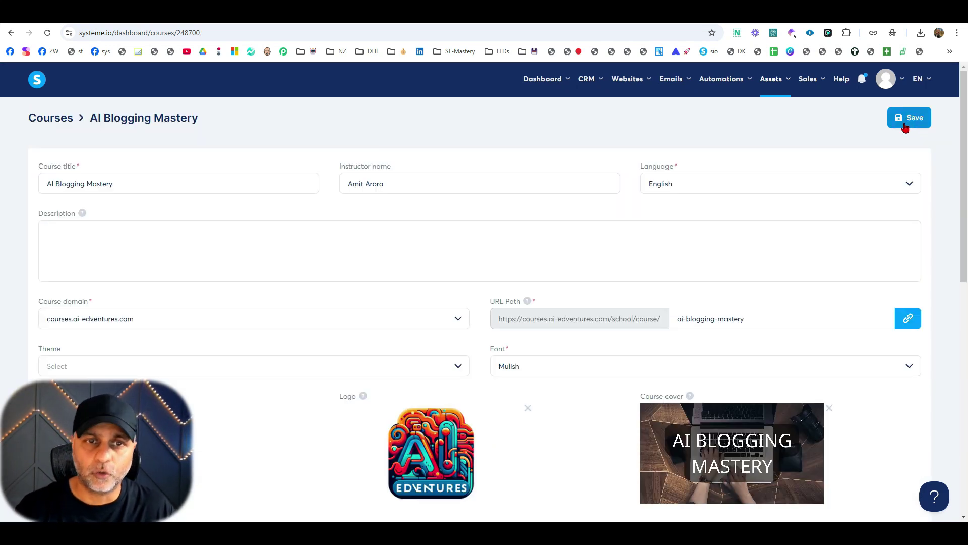
Enable email reminders for the course and schedule the reminder for 3 days after course enrollment
{"action": "scroll", "coordinate": [618, 244], "scroll_direction": "down", "scroll_amount": 9}
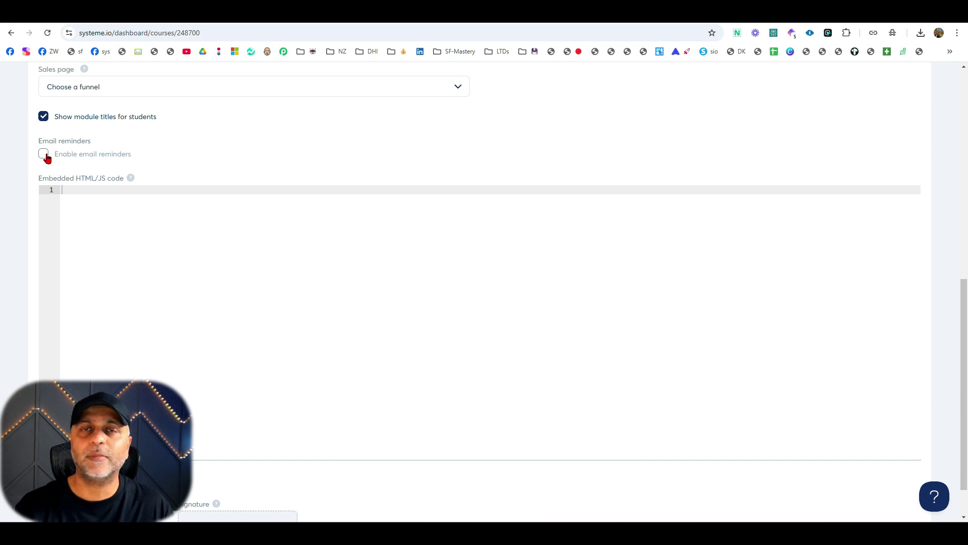
{"action": "left_click", "coordinate": [44, 155]}
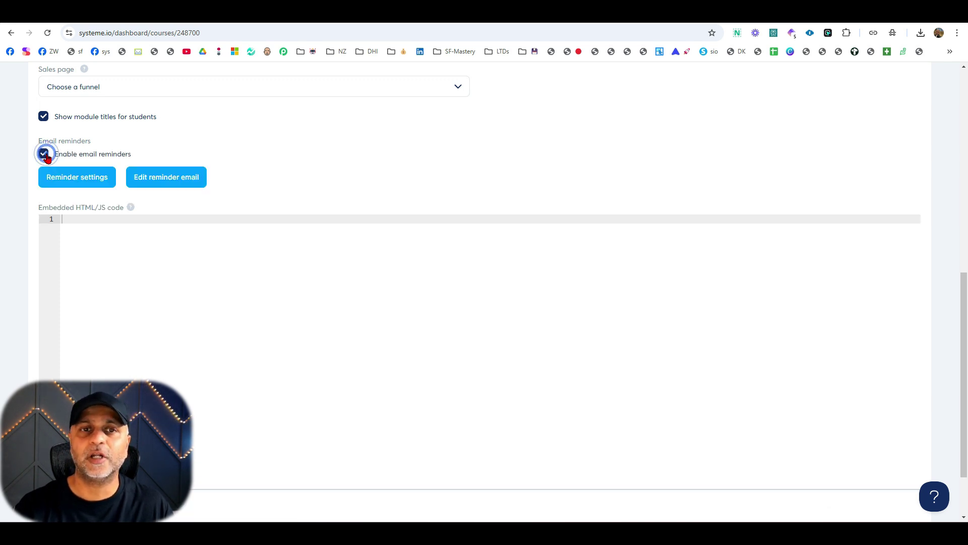
{"action": "left_click", "coordinate": [92, 176]}
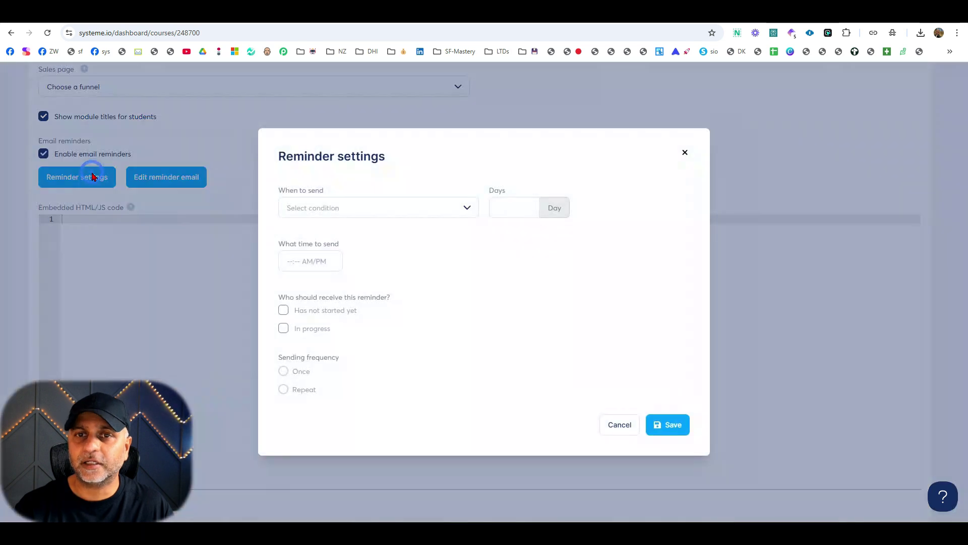
{"action": "left_click", "coordinate": [430, 212]}
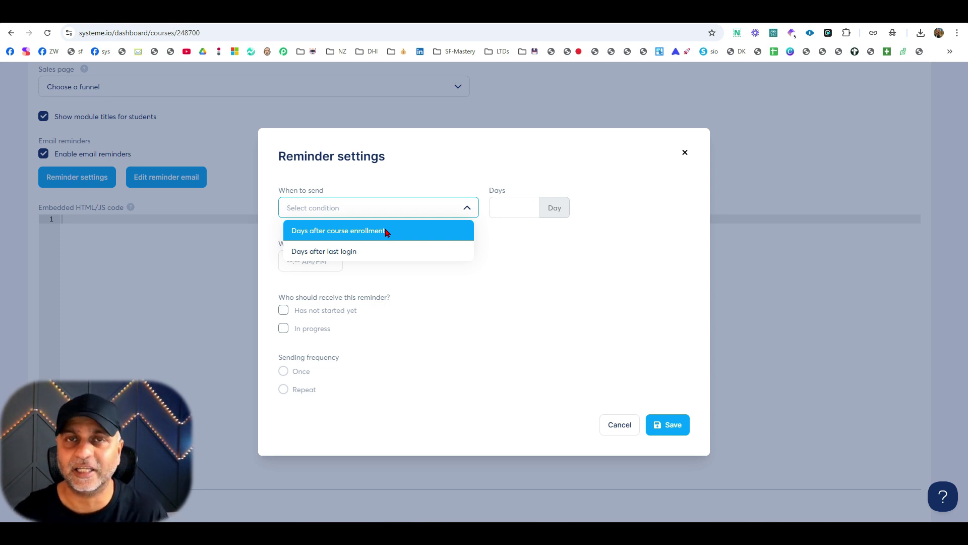
{"action": "left_click", "coordinate": [415, 239]}
{"action": "left_click", "coordinate": [510, 208]}
{"action": "type", "text": "3"}
{"action": "key", "text": "Tab"}
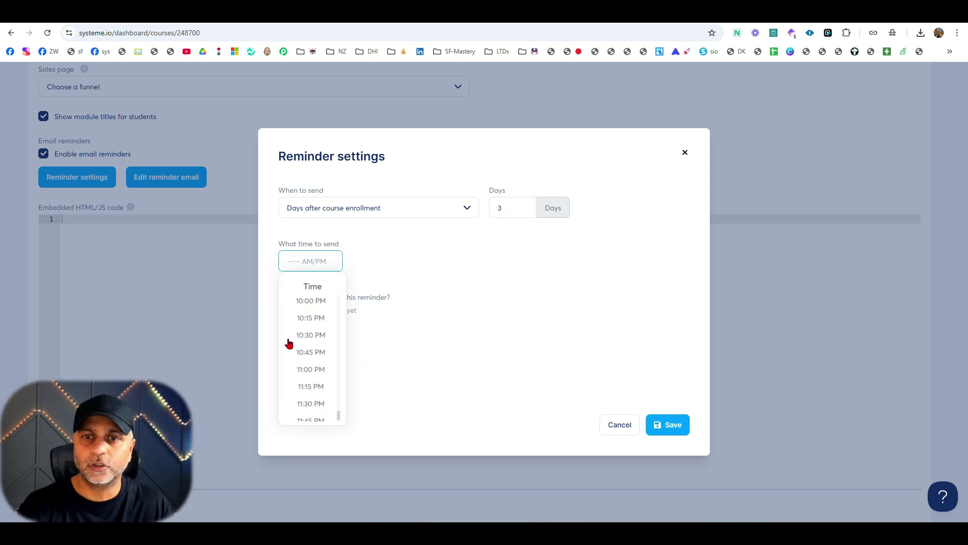
Set the reminder to go out once at 10:00 AM to students with the status "Has not started yet", and save the settings
{"action": "scroll", "coordinate": [289, 343], "scroll_direction": "up", "scroll_amount": 15}
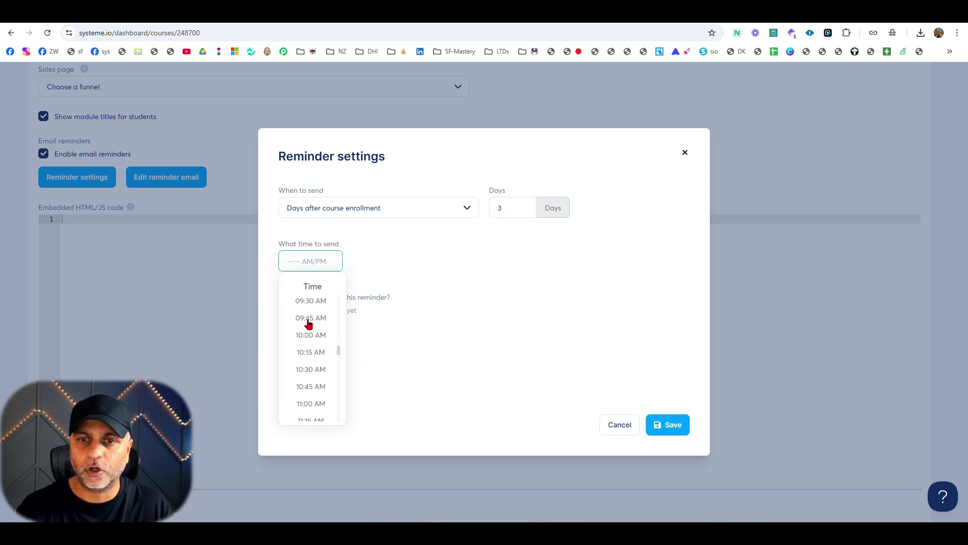
{"action": "left_click", "coordinate": [318, 337]}
{"action": "left_click_drag", "start_coordinate": [359, 336], "coordinate": [269, 307]}
{"action": "left_click", "coordinate": [346, 332]}
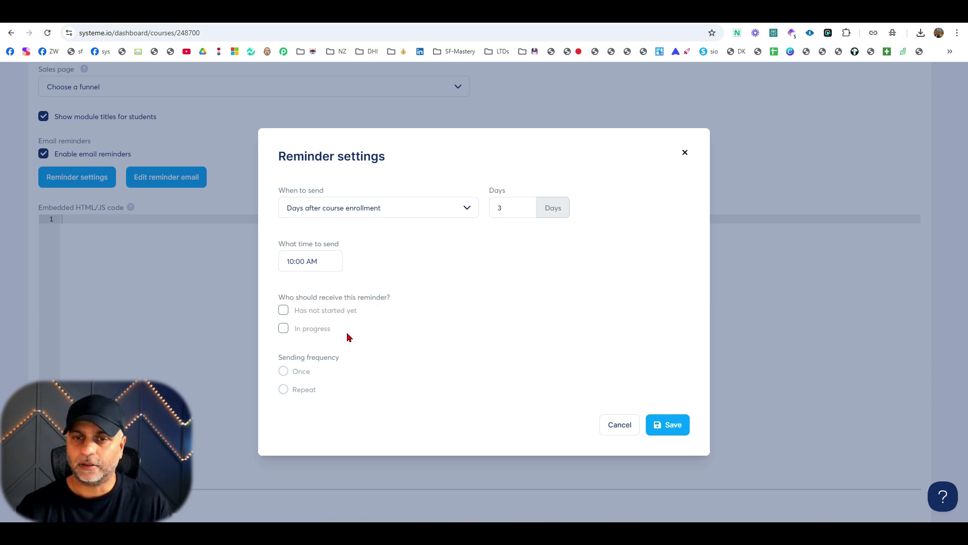
{"action": "left_click", "coordinate": [320, 313]}
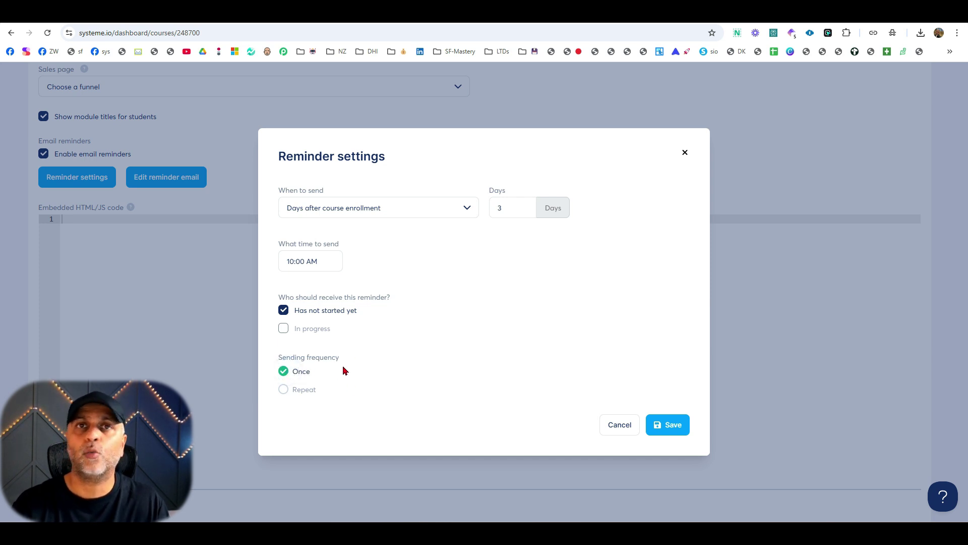
{"action": "left_click", "coordinate": [296, 385]}
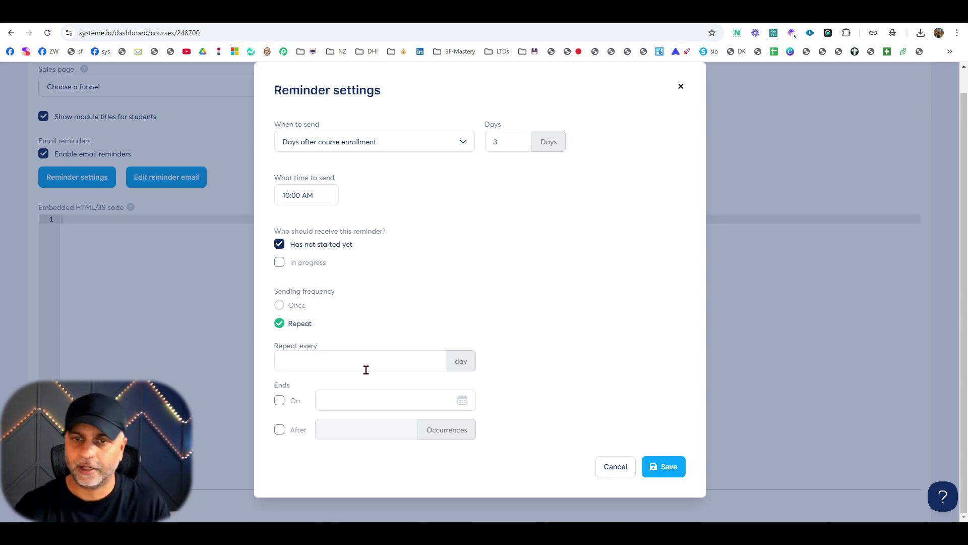
{"action": "left_click", "coordinate": [280, 304]}
{"action": "left_click", "coordinate": [670, 424]}
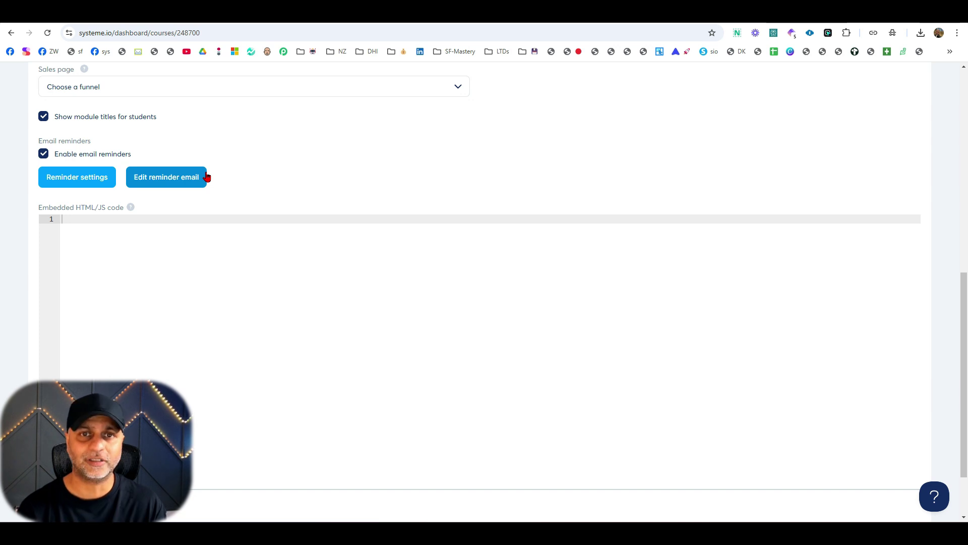
Write the reminder email with subject "It's a good day to start", preview "now!" and a body greeting {first_name} about starting AI Blogging Mastery
{"action": "left_click", "coordinate": [204, 177]}
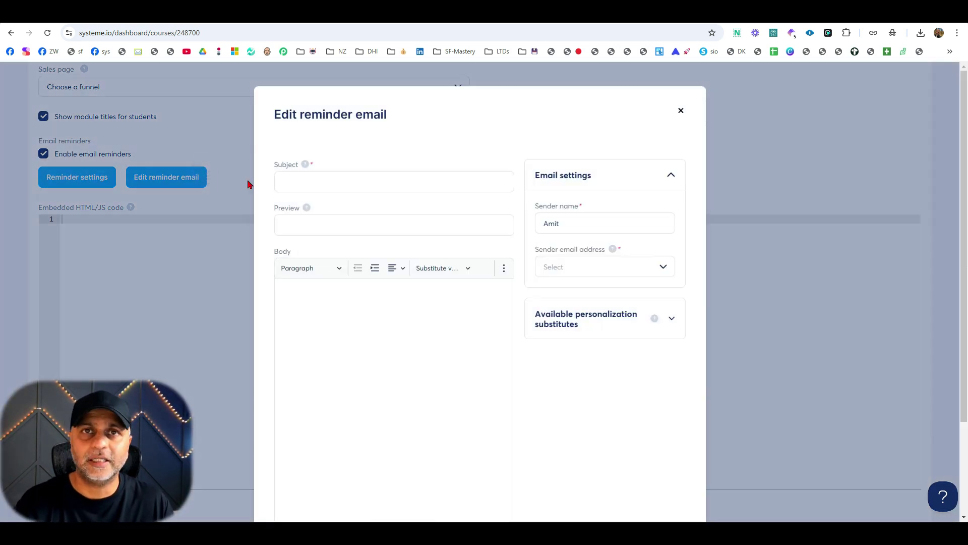
{"action": "left_click", "coordinate": [324, 180]}
{"action": "type", "text": "Hey {first_name},"}
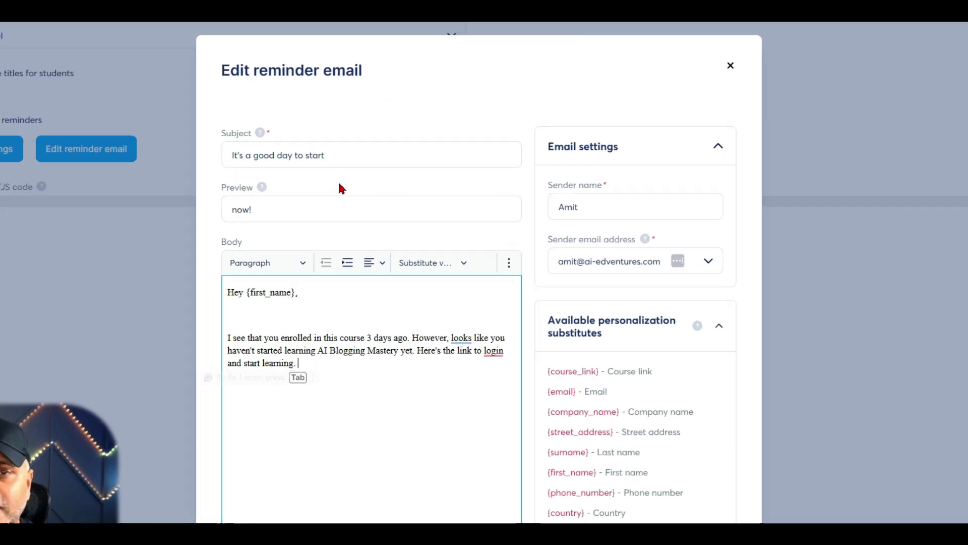
{"action": "left_click_drag", "start_coordinate": [365, 179], "coordinate": [281, 185]}
{"action": "left_click", "coordinate": [296, 212]}
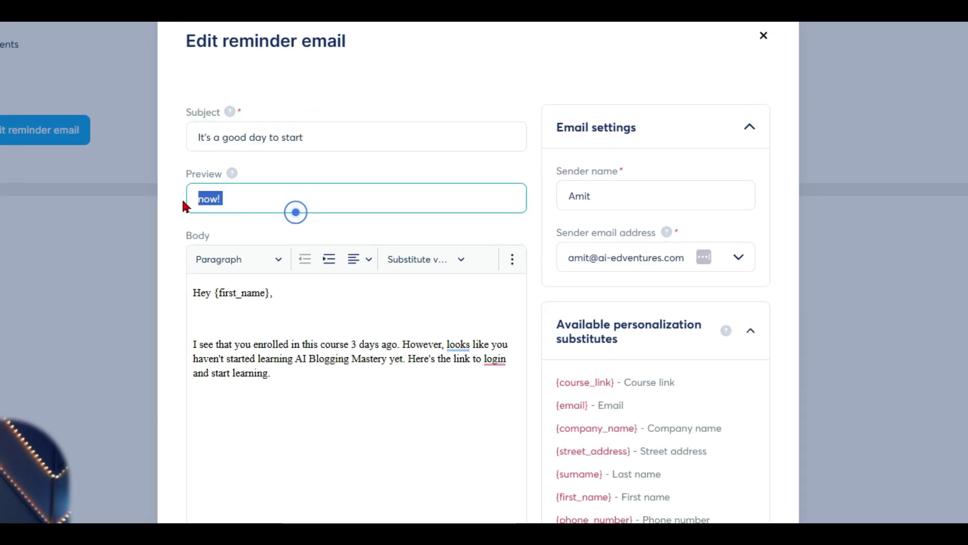
Delete the blank line between the greeting and the paragraph in the reminder email's body
{"action": "left_click", "coordinate": [314, 344]}
{"action": "left_click_drag", "start_coordinate": [319, 376], "coordinate": [252, 307]}
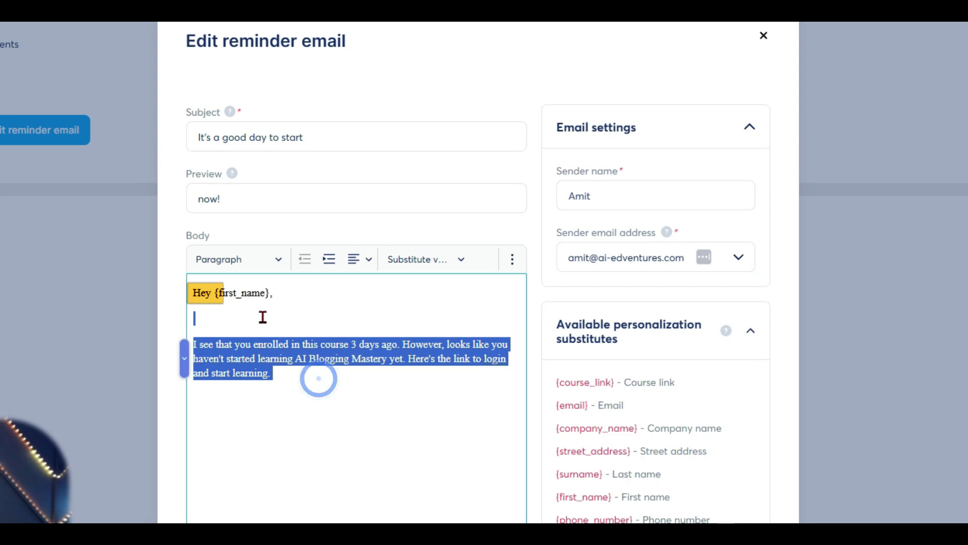
{"action": "left_click", "coordinate": [260, 315]}
{"action": "key", "text": "Delete"}
Add the {course_link} substitute at the end of the body text and save the reminder email
{"action": "left_click", "coordinate": [415, 259]}
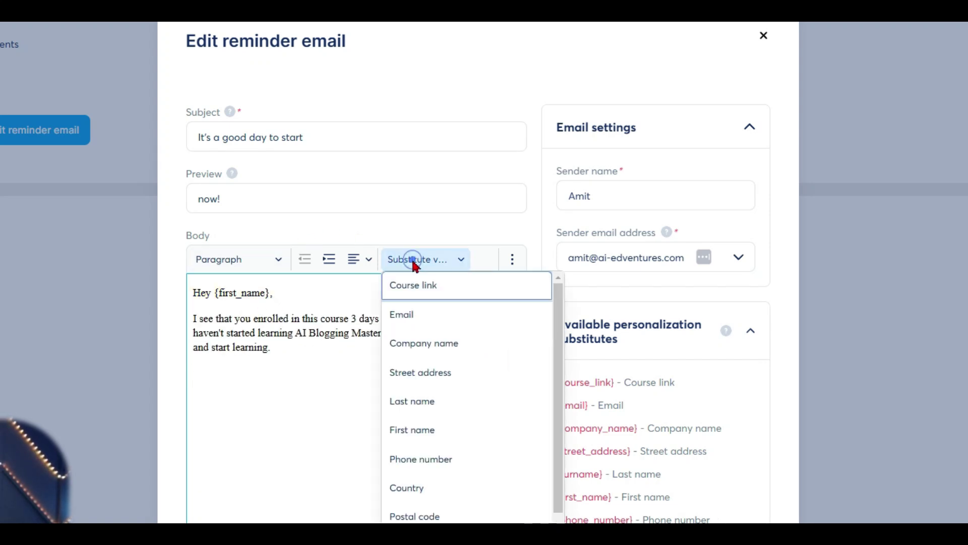
{"action": "left_click", "coordinate": [311, 368]}
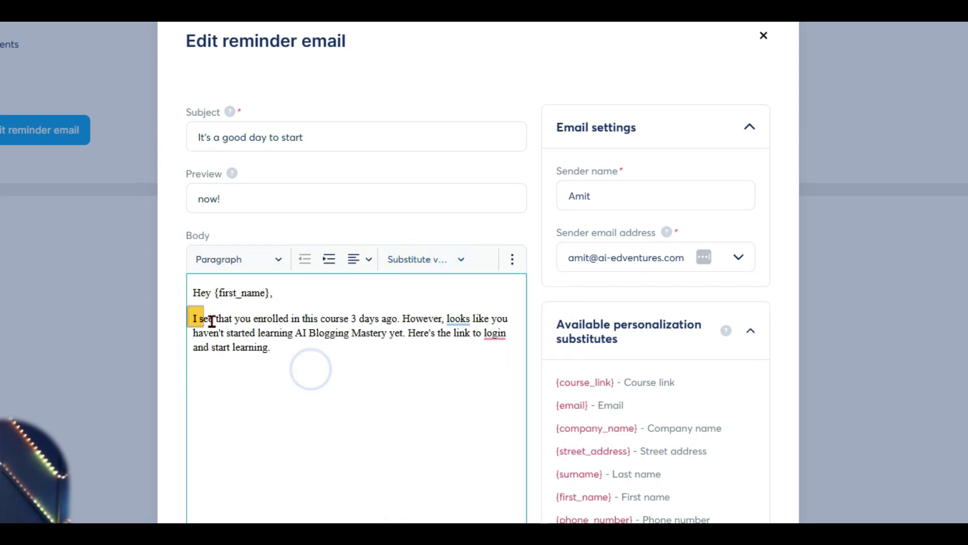
{"action": "left_click_drag", "start_coordinate": [193, 318], "coordinate": [376, 367]}
{"action": "left_click", "coordinate": [376, 368]}
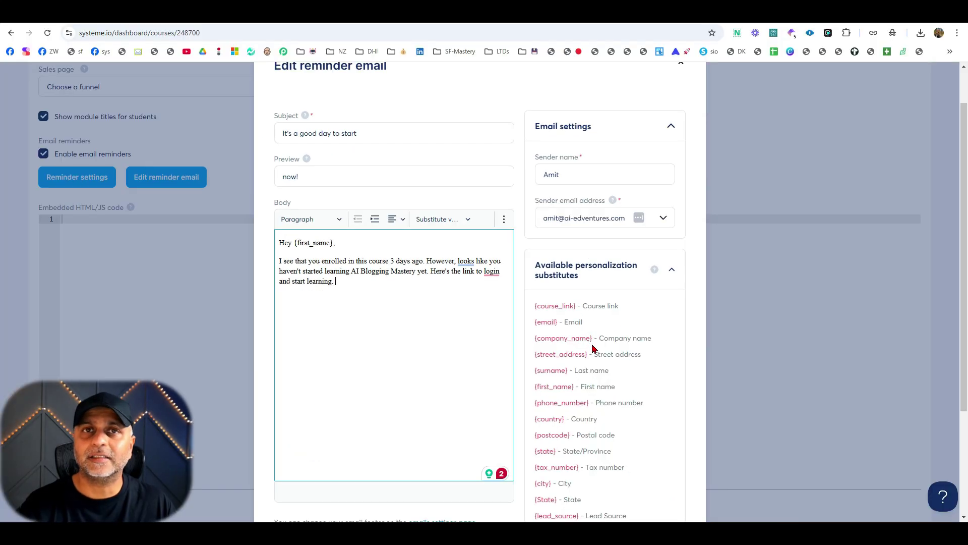
{"action": "left_click_drag", "start_coordinate": [575, 306], "coordinate": [534, 306]}
{"action": "key", "text": "ctrl+c"}
{"action": "left_click", "coordinate": [394, 287]}
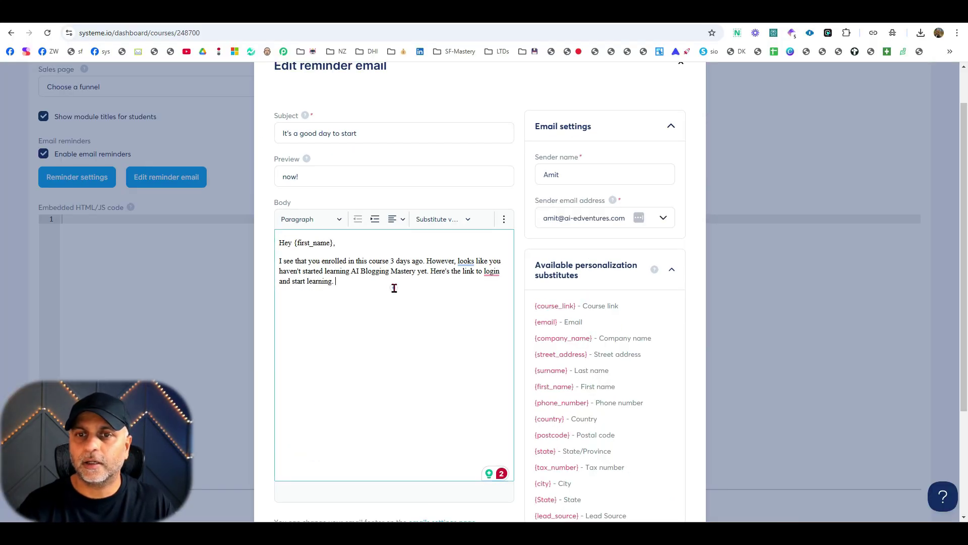
{"action": "key", "text": "ctrl+v"}
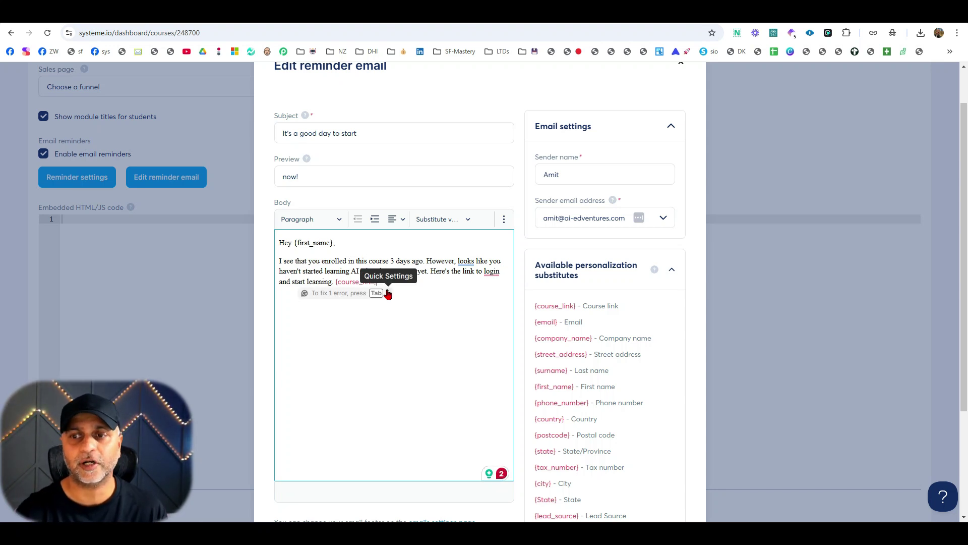
{"action": "scroll", "coordinate": [638, 393], "scroll_direction": "down", "scroll_amount": 3}
{"action": "left_click", "coordinate": [665, 474]}
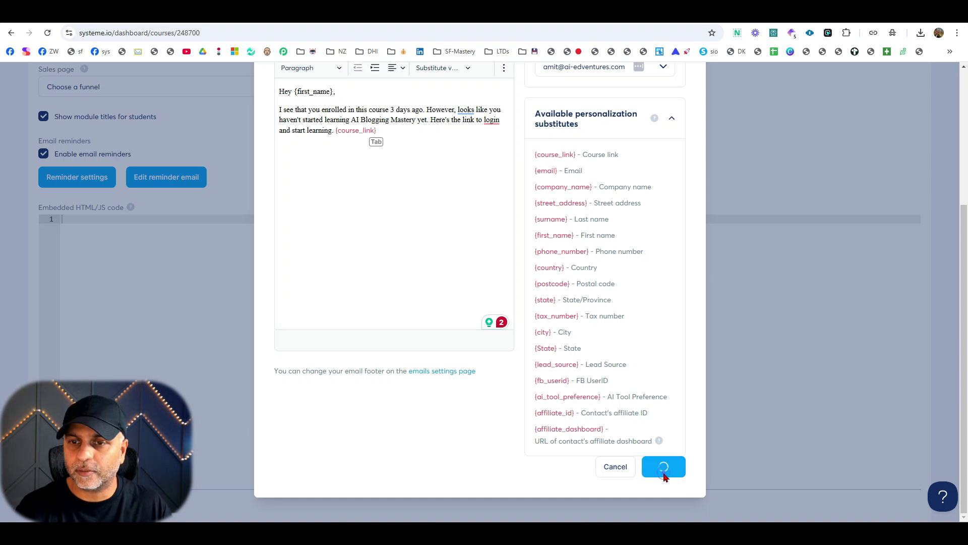
Add In progress students at 40% to the recipients in the reminder settings and save
{"action": "scroll", "coordinate": [285, 344], "scroll_direction": "up", "scroll_amount": 5}
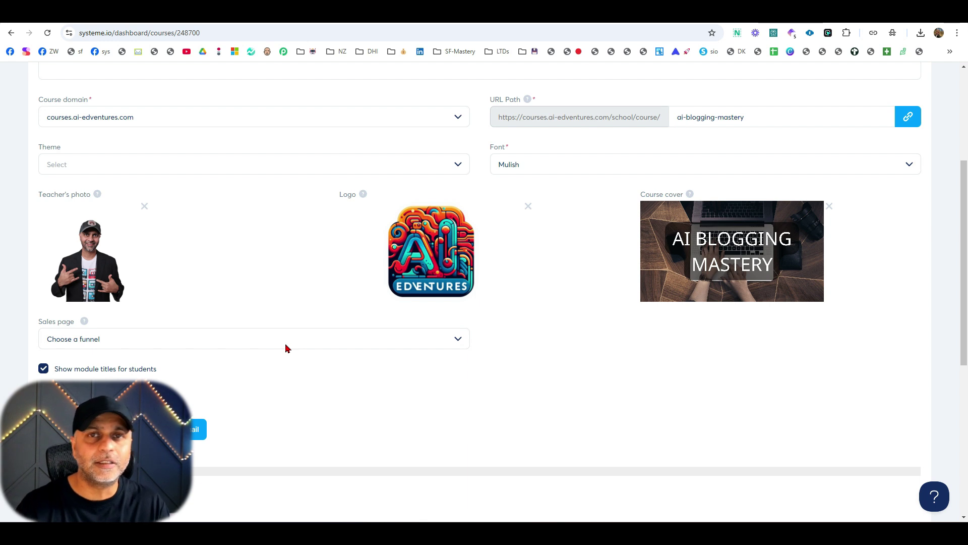
{"action": "left_click", "coordinate": [198, 429]}
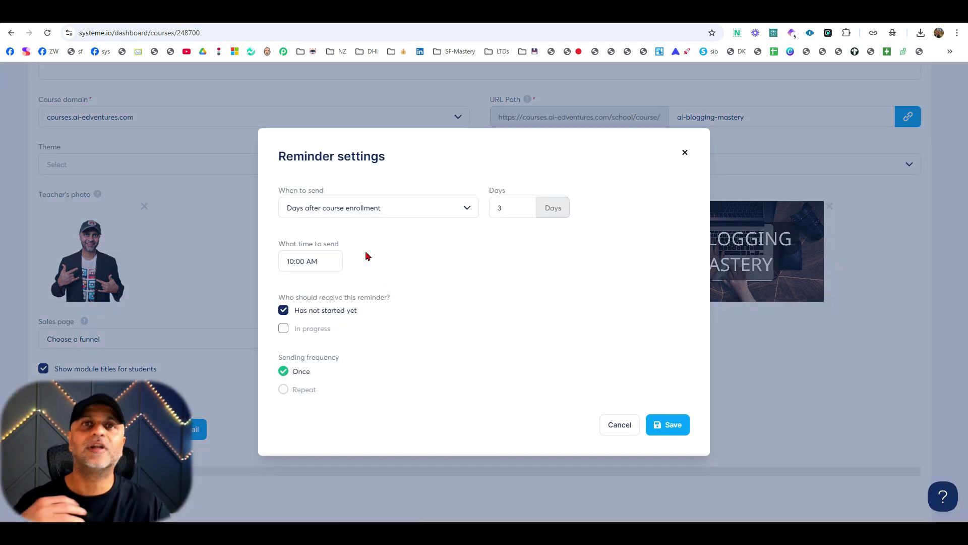
{"action": "left_click", "coordinate": [311, 329]}
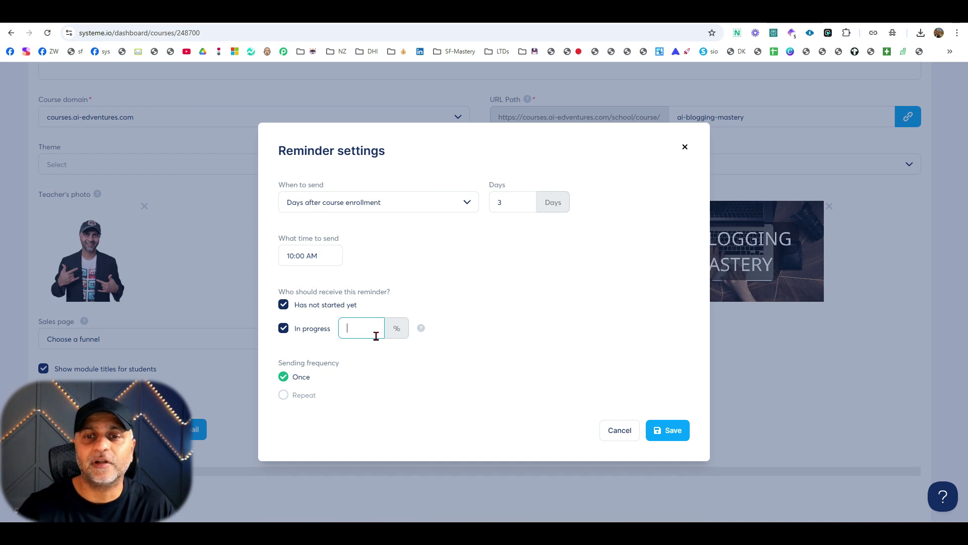
{"action": "left_click", "coordinate": [330, 329]}
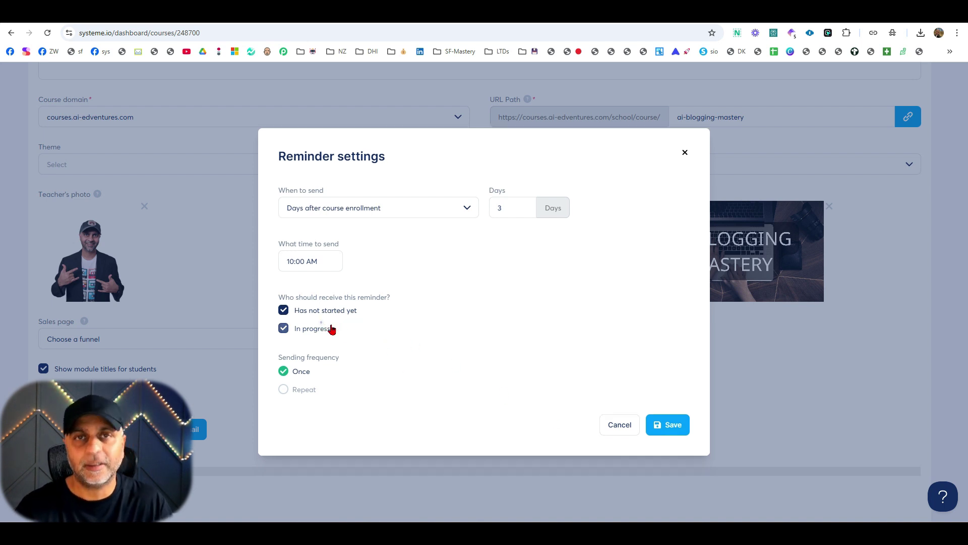
{"action": "left_click", "coordinate": [277, 328]}
{"action": "type", "text": "40"}
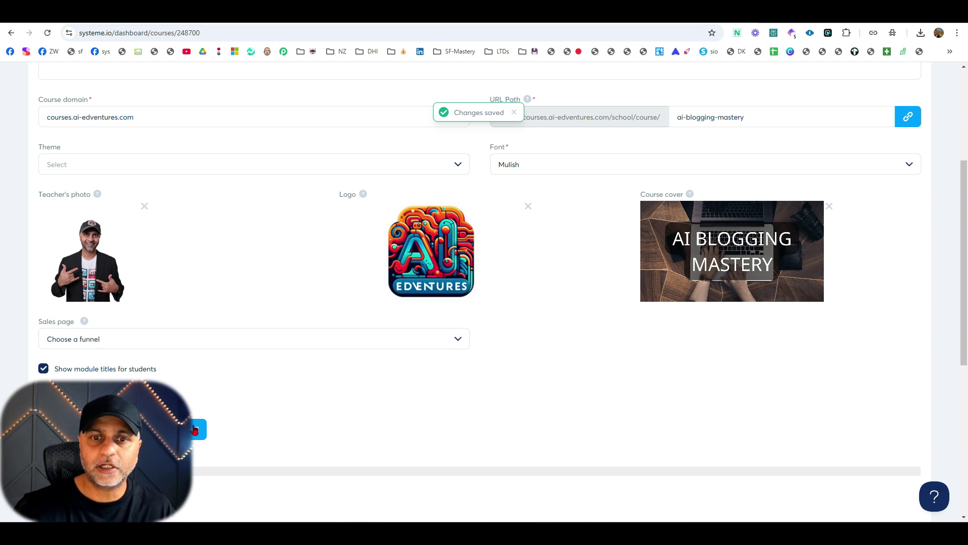
Review the saved reminder email and close it without changes
{"action": "left_click", "coordinate": [195, 430]}
{"action": "scroll", "coordinate": [542, 303], "scroll_direction": "down", "scroll_amount": 2}
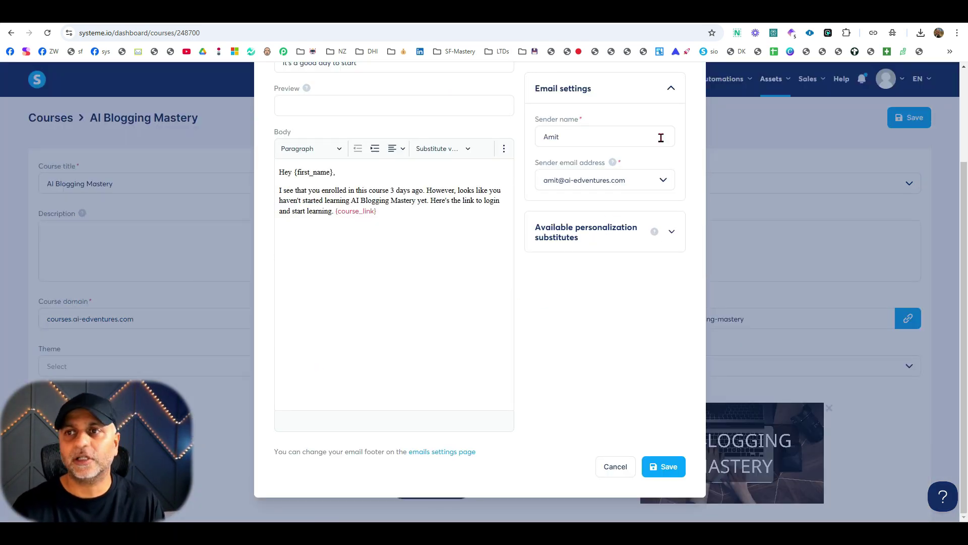
{"action": "left_click", "coordinate": [634, 463]}
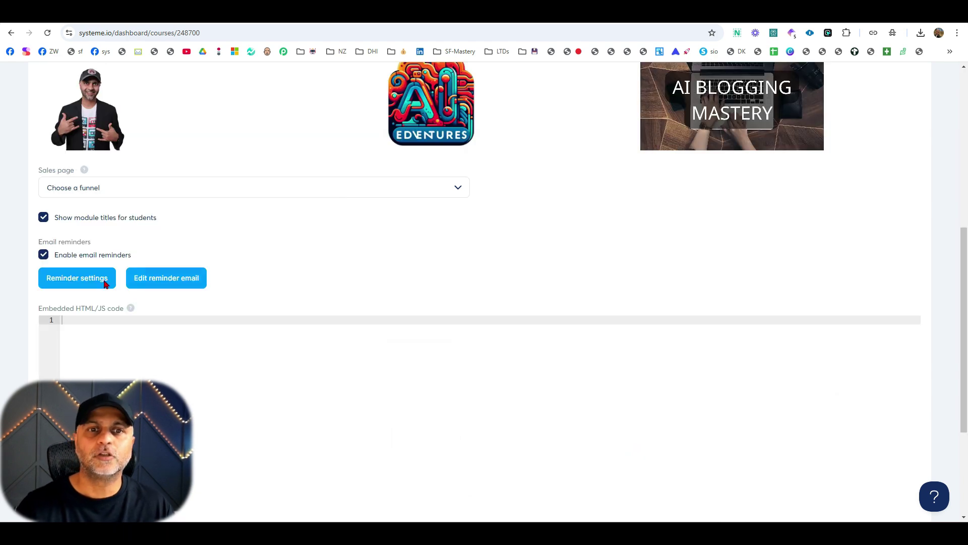
Exclude In progress students from the reminder's recipients, keeping only "Has not started yet", and save the reminder settings
{"action": "left_click", "coordinate": [75, 281]}
{"action": "left_click", "coordinate": [323, 328]}
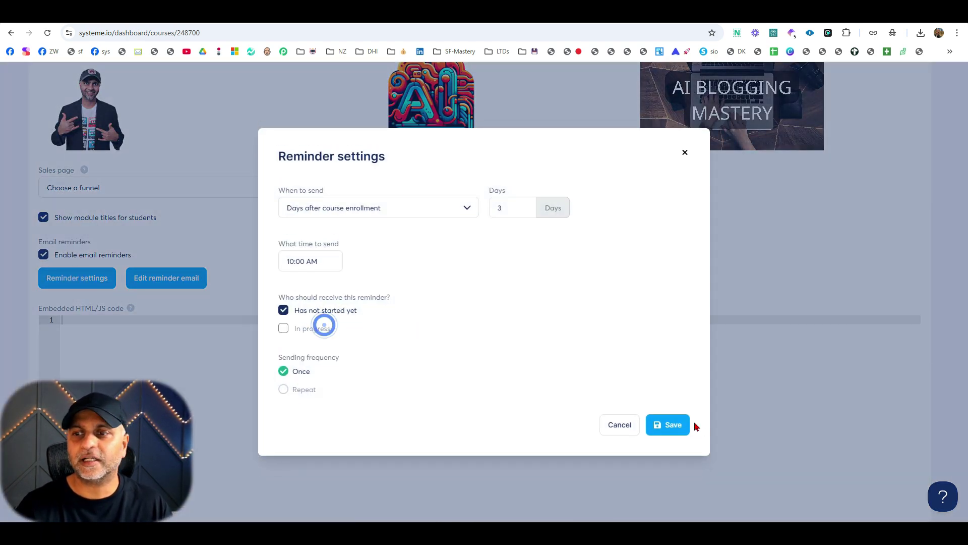
{"action": "left_click", "coordinate": [668, 422]}
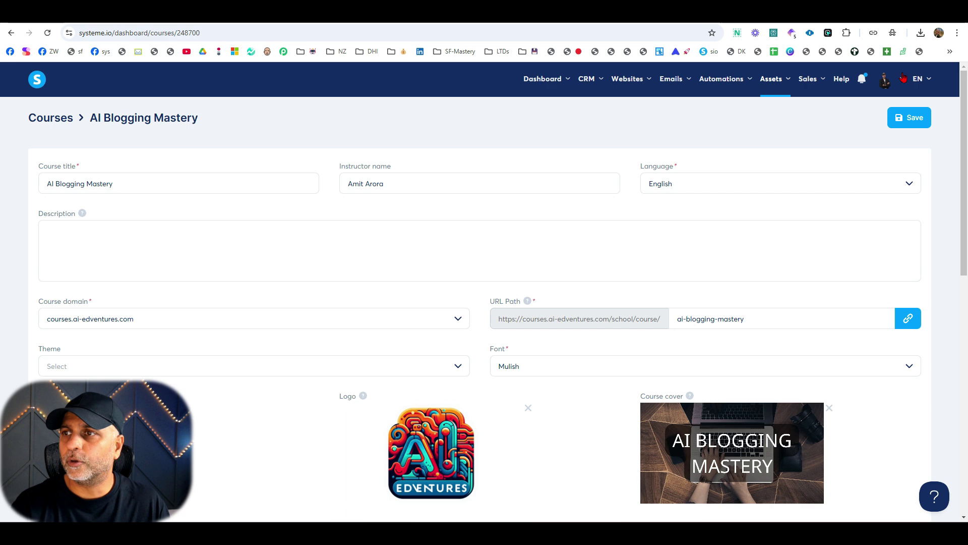
Open the payment gateways page in the account settings and look at the Mercado Pago option
{"action": "left_click", "coordinate": [903, 78]}
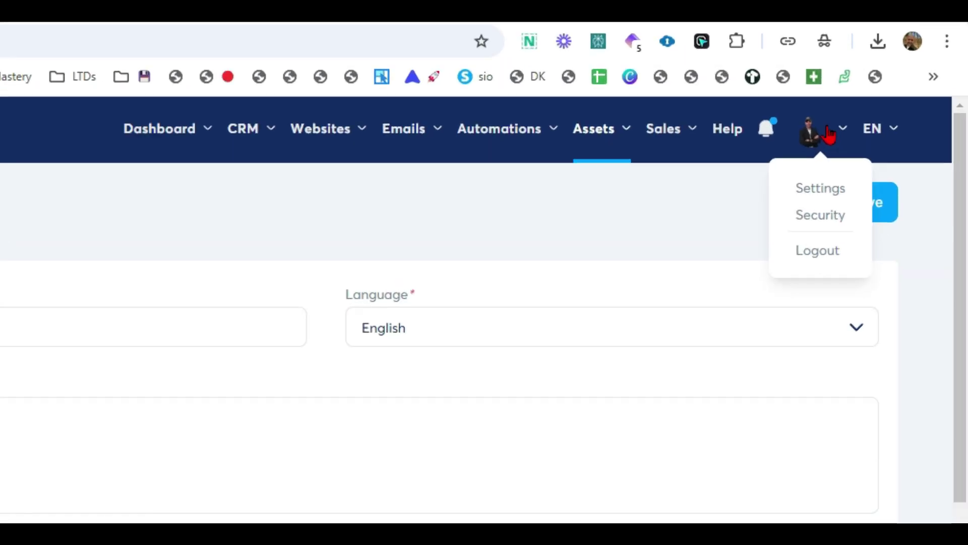
{"action": "left_click", "coordinate": [892, 111]}
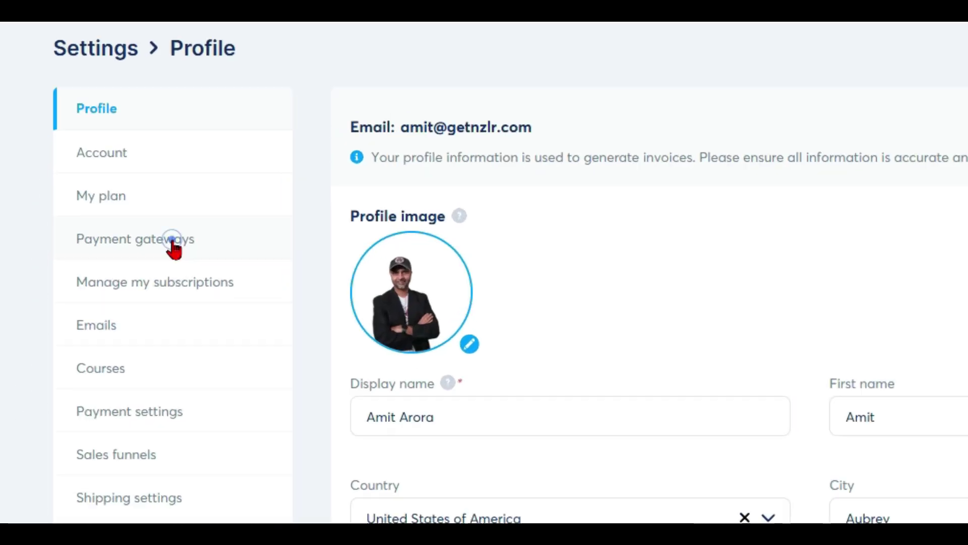
{"action": "left_click", "coordinate": [91, 221]}
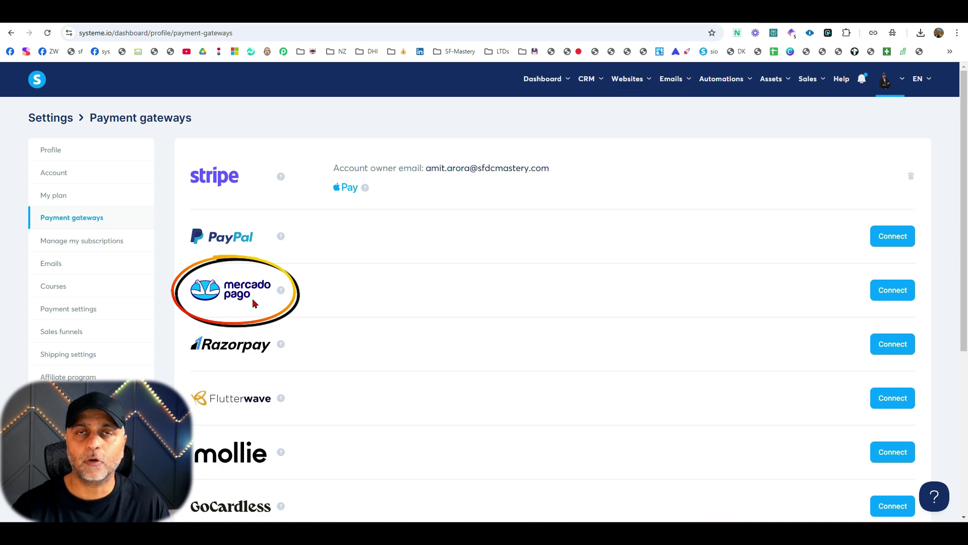
{"action": "left_click", "coordinate": [901, 296]}
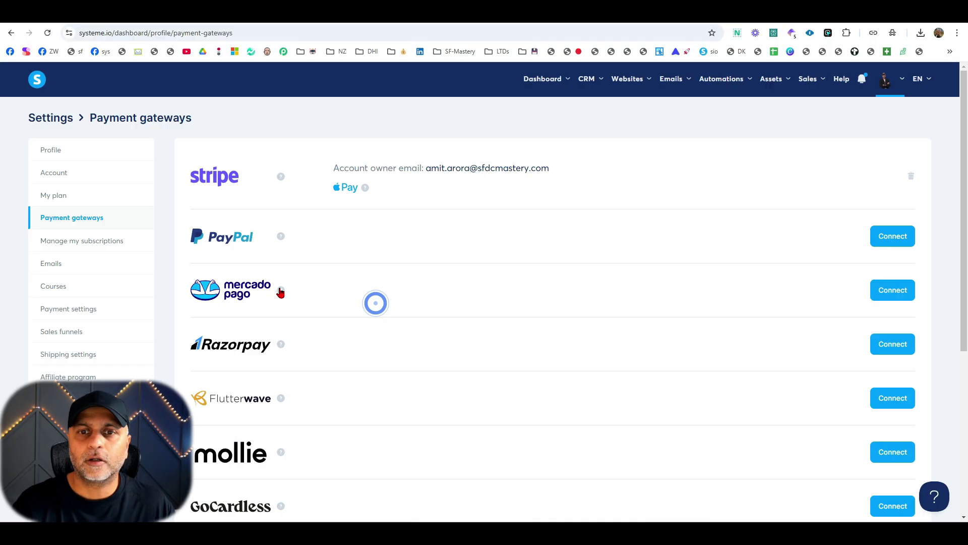
Open the help article on configuring the MercadoPago integration and read through its setup instructions
{"action": "mouse_move", "coordinate": [130, 266]}
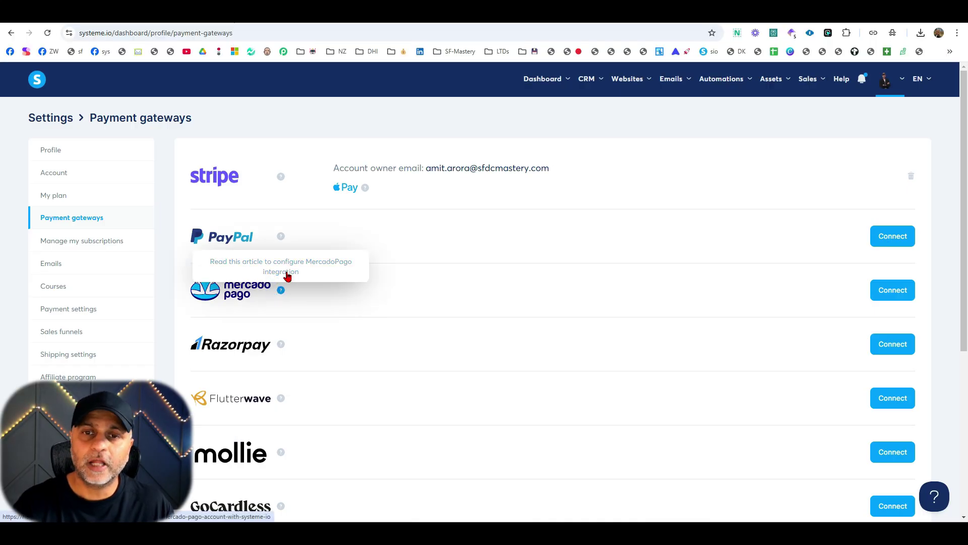
{"action": "left_click", "coordinate": [287, 274]}
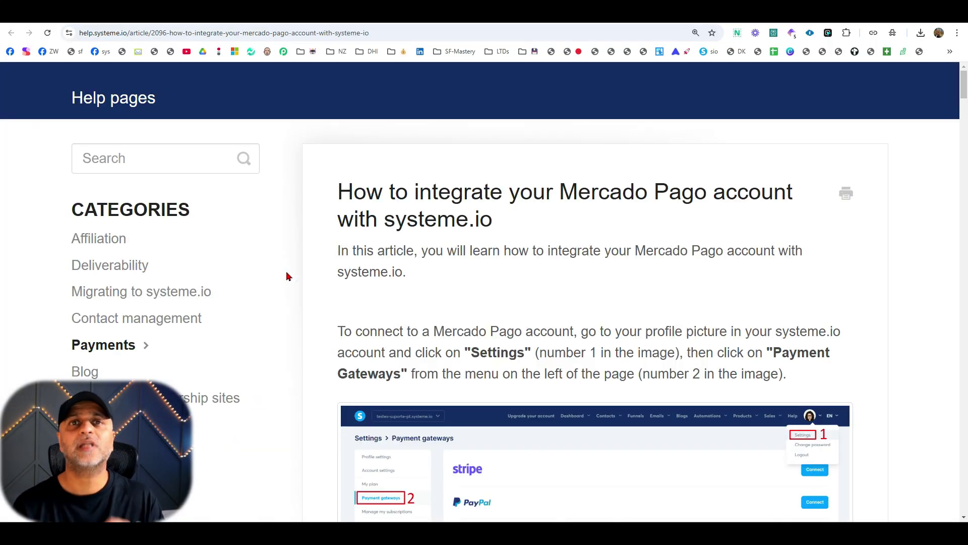
{"action": "scroll", "coordinate": [536, 281], "scroll_direction": "down", "scroll_amount": 12}
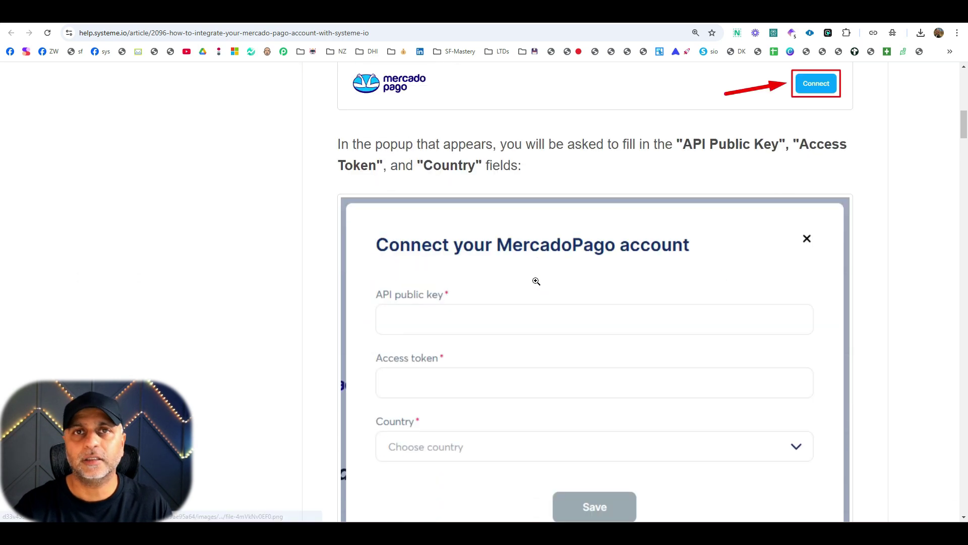
{"action": "scroll", "coordinate": [536, 281], "scroll_direction": "down", "scroll_amount": 13}
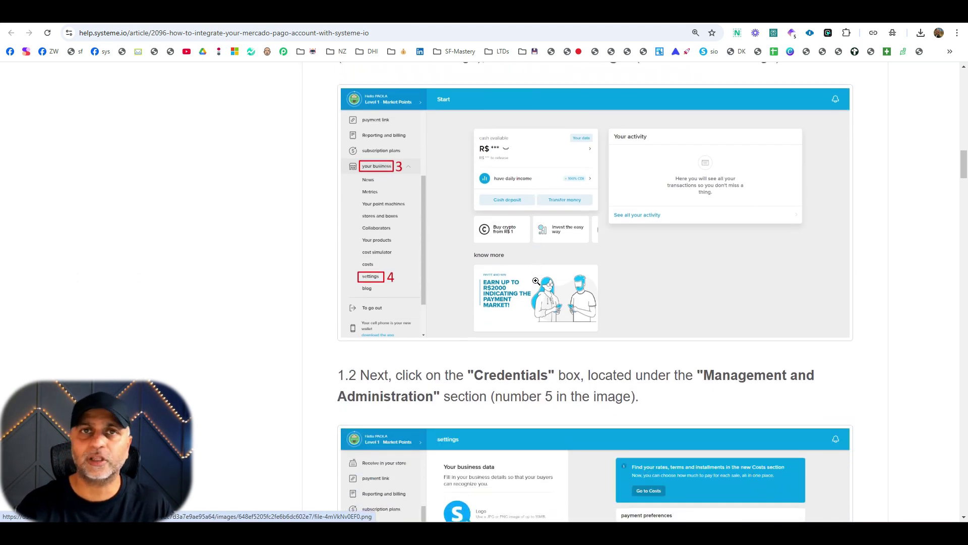
{"action": "scroll", "coordinate": [536, 281], "scroll_direction": "down", "scroll_amount": 15}
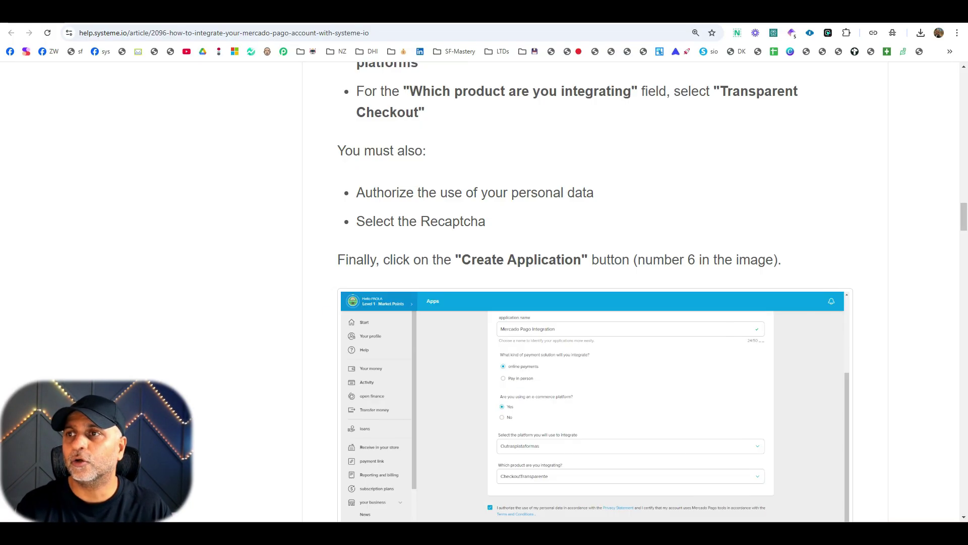
{"action": "scroll", "coordinate": [595, 293], "scroll_direction": "up", "scroll_amount": 10}
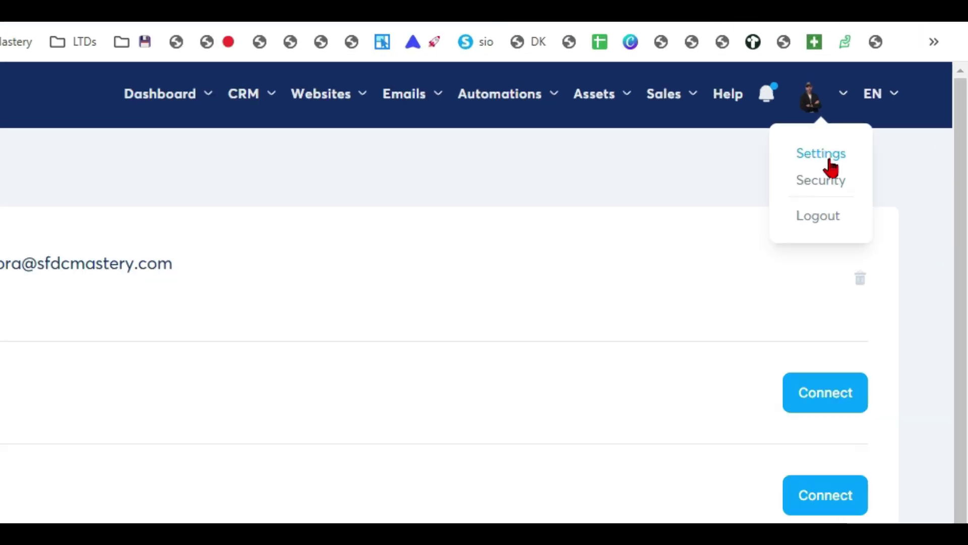
Open the Integrations page in the account settings to see the available integrations
{"action": "left_click", "coordinate": [890, 111]}
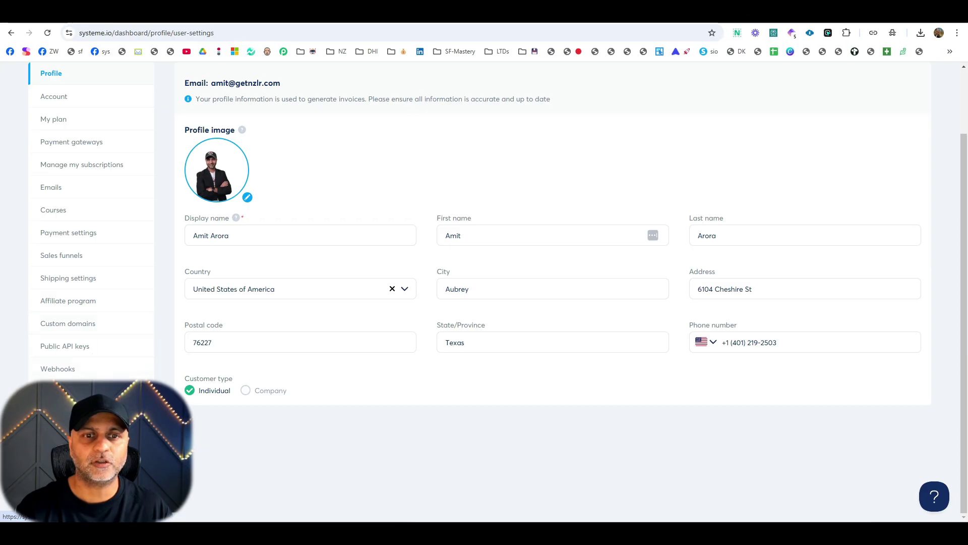
{"action": "left_click", "coordinate": [65, 414]}
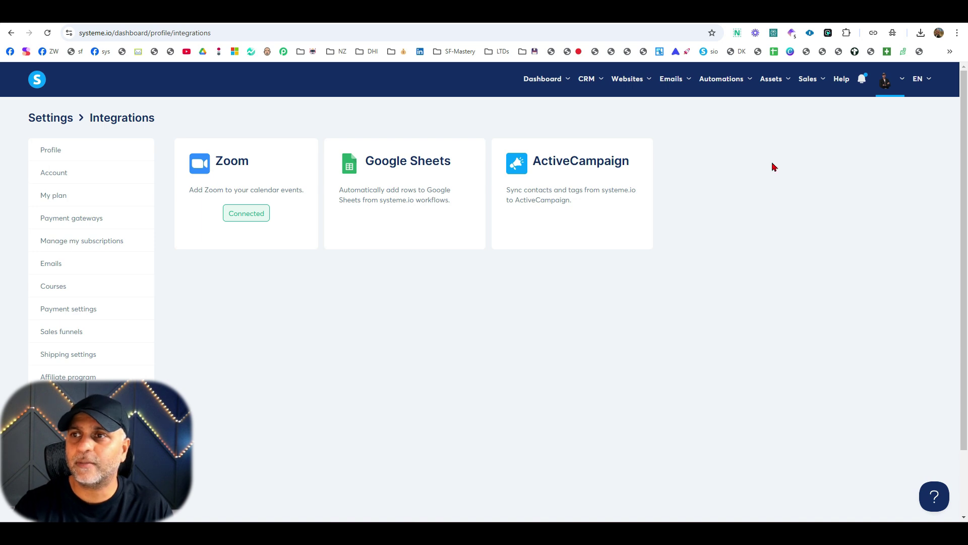
Open the account's Files page and filter the list by the Email template source
{"action": "mouse_move", "coordinate": [779, 82]}
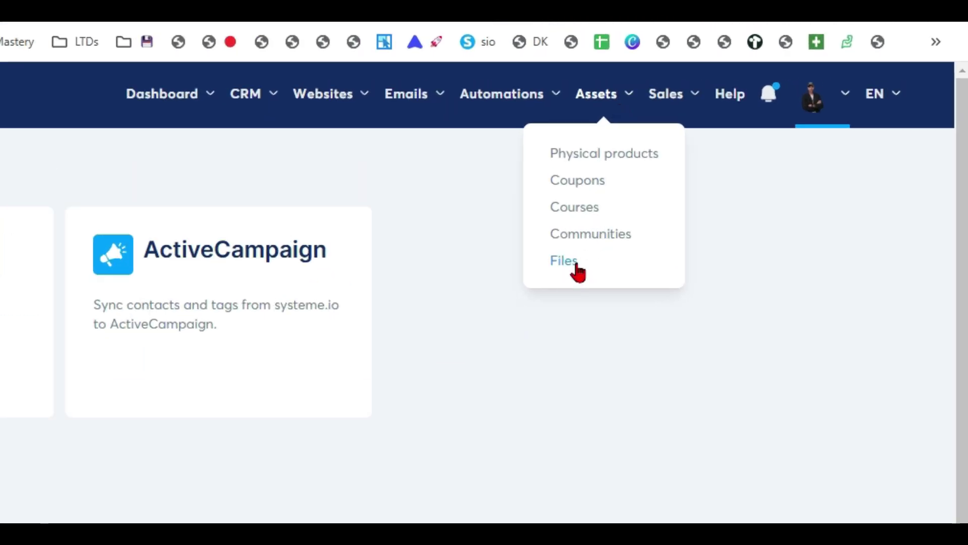
{"action": "left_click", "coordinate": [574, 264]}
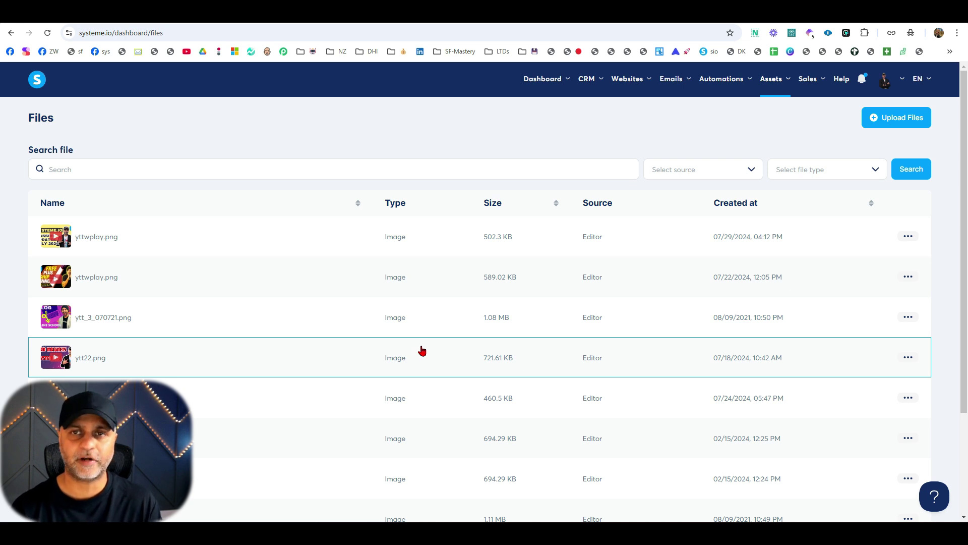
{"action": "left_click", "coordinate": [679, 164]}
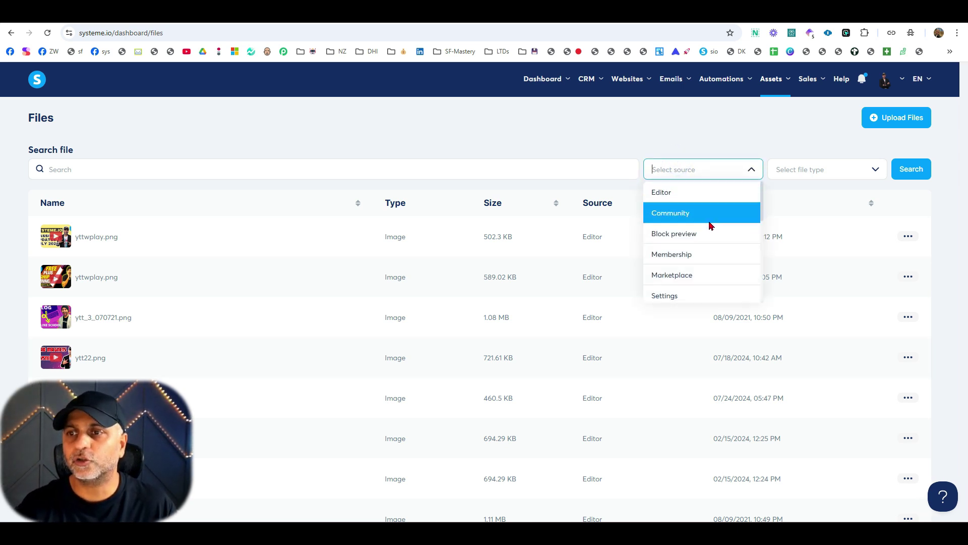
{"action": "scroll", "coordinate": [708, 247], "scroll_direction": "down", "scroll_amount": 5}
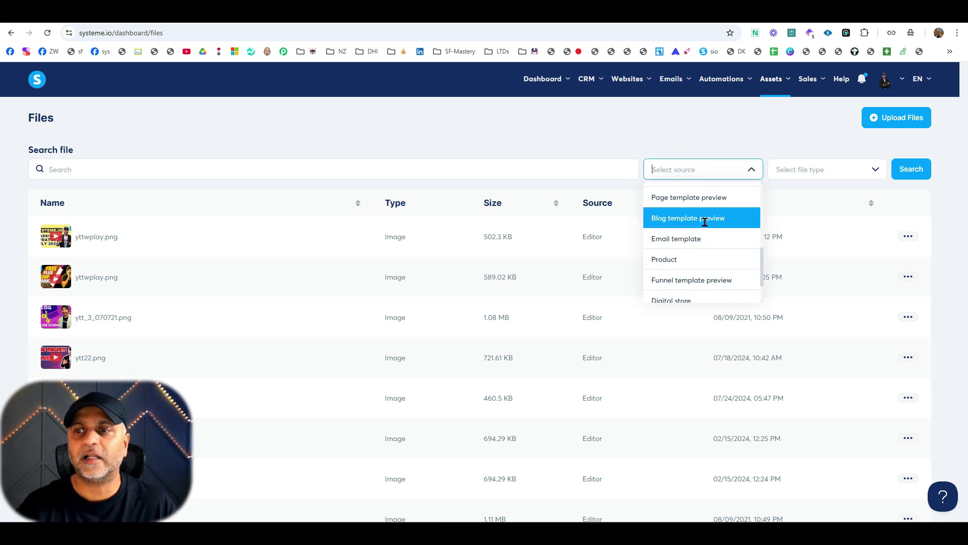
{"action": "scroll", "coordinate": [704, 222], "scroll_direction": "down", "scroll_amount": 2}
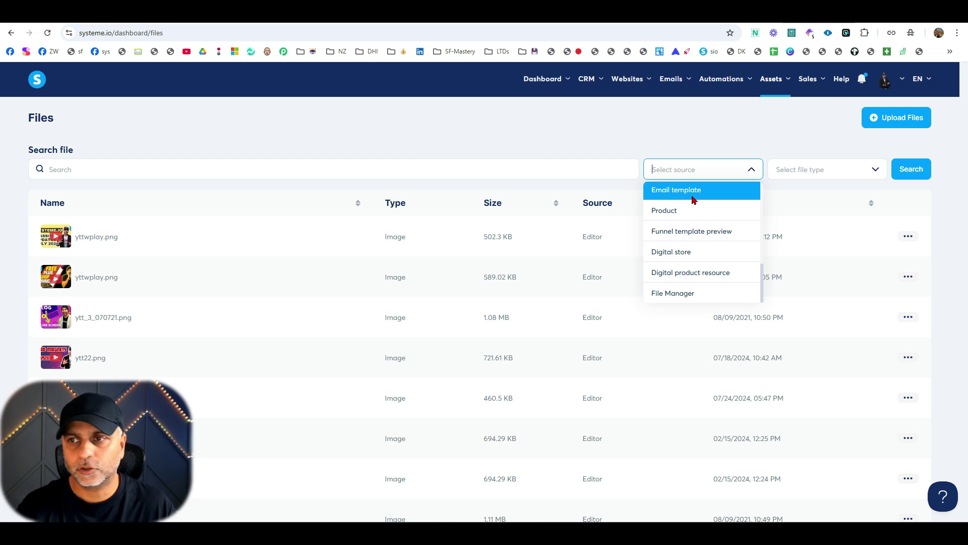
{"action": "left_click", "coordinate": [906, 171]}
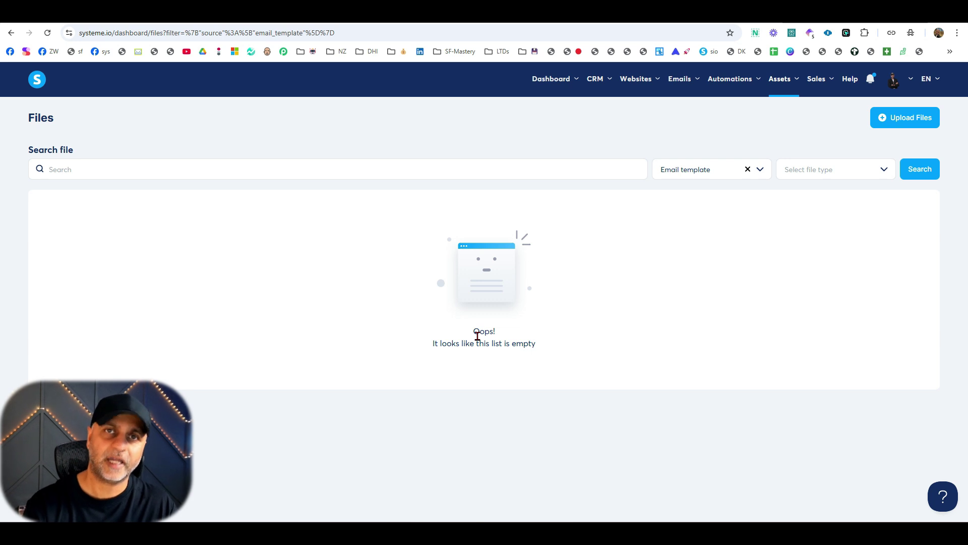
Replace the file list's source filter with Community and run the search
{"action": "left_click", "coordinate": [748, 169]}
{"action": "left_click", "coordinate": [759, 169]}
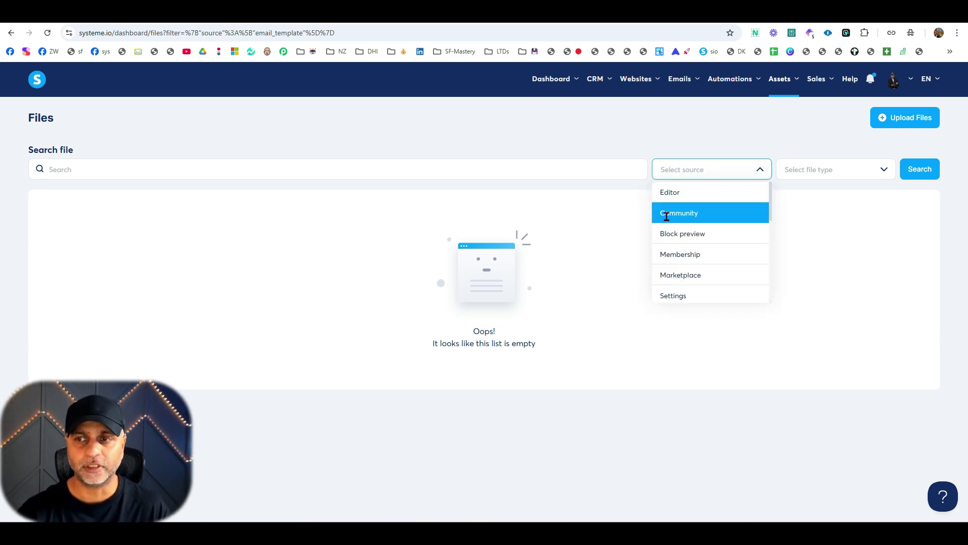
{"action": "left_click", "coordinate": [916, 172]}
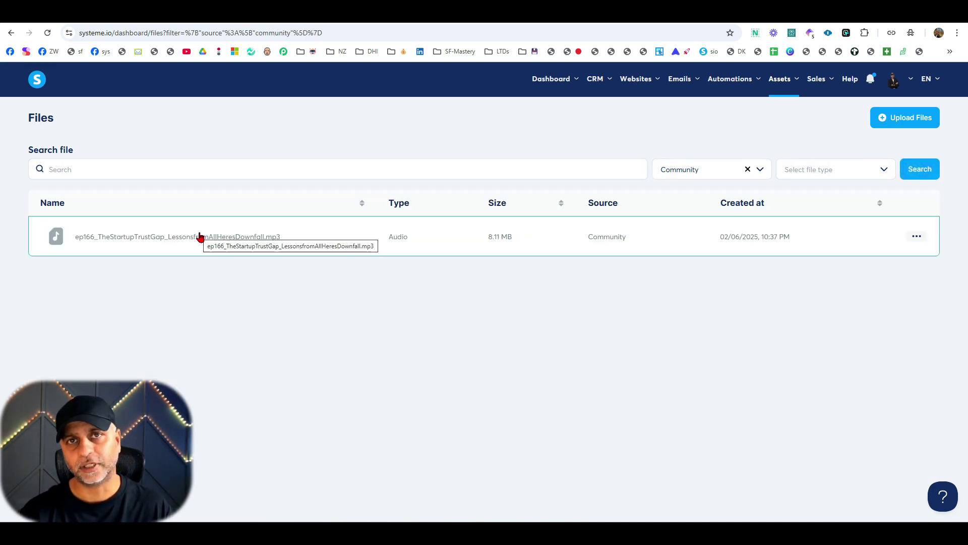
Clear the source filter and search the file list for the Video file type
{"action": "left_click", "coordinate": [846, 169]}
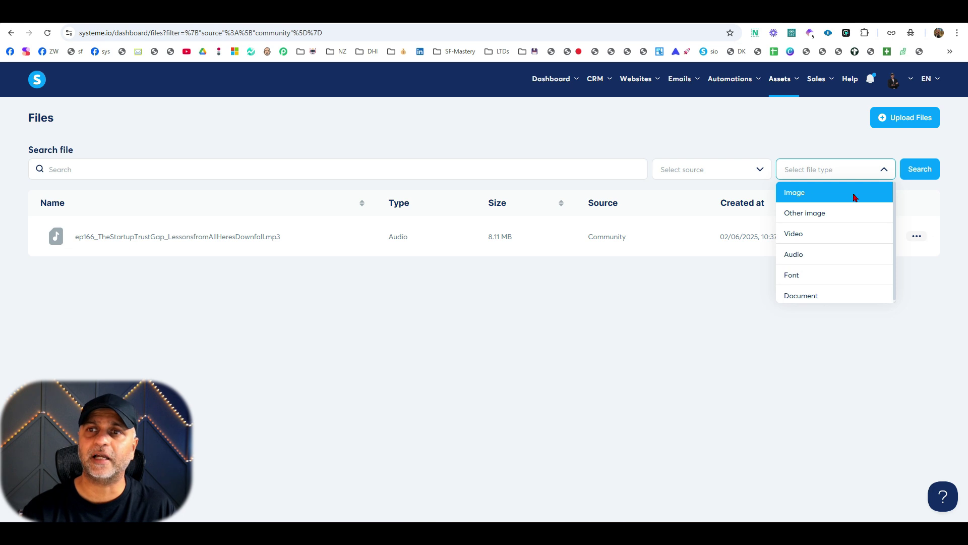
{"action": "left_click", "coordinate": [807, 233]}
{"action": "left_click", "coordinate": [913, 170]}
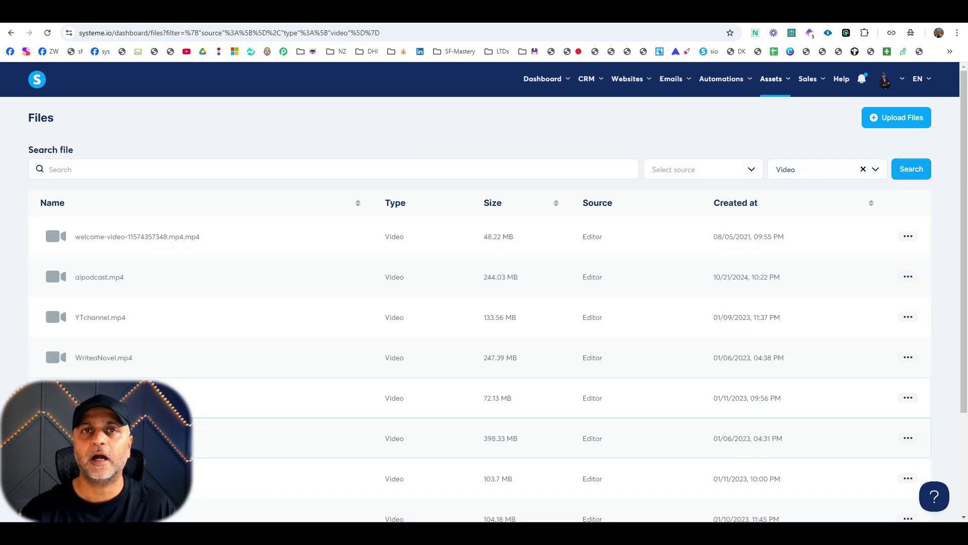
{"action": "left_click", "coordinate": [59, 285]}
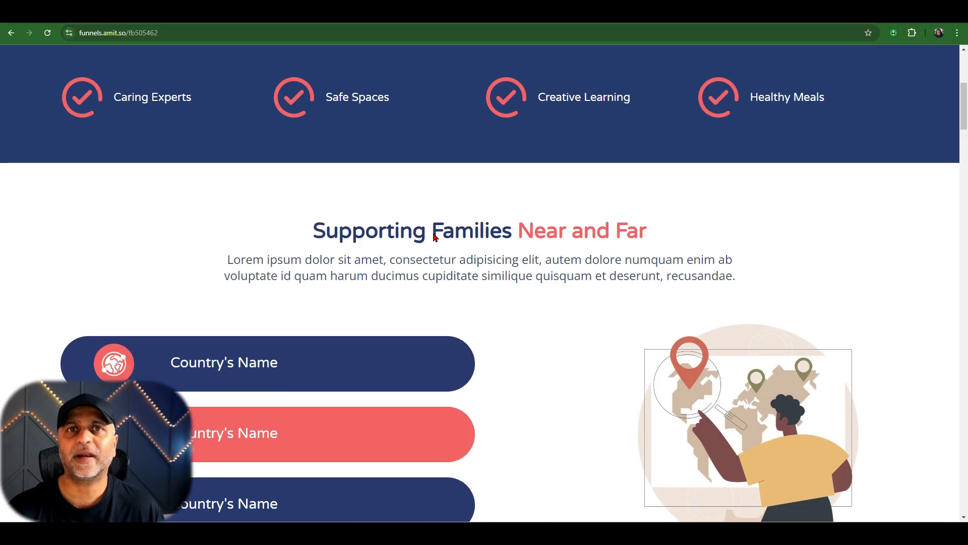
Book the 1:1 consult in the funnel page's calendar for Tuesday, February 18 at 08:30, submitting the attendee's contact details
{"action": "scroll", "coordinate": [440, 236], "scroll_direction": "down", "scroll_amount": 10}
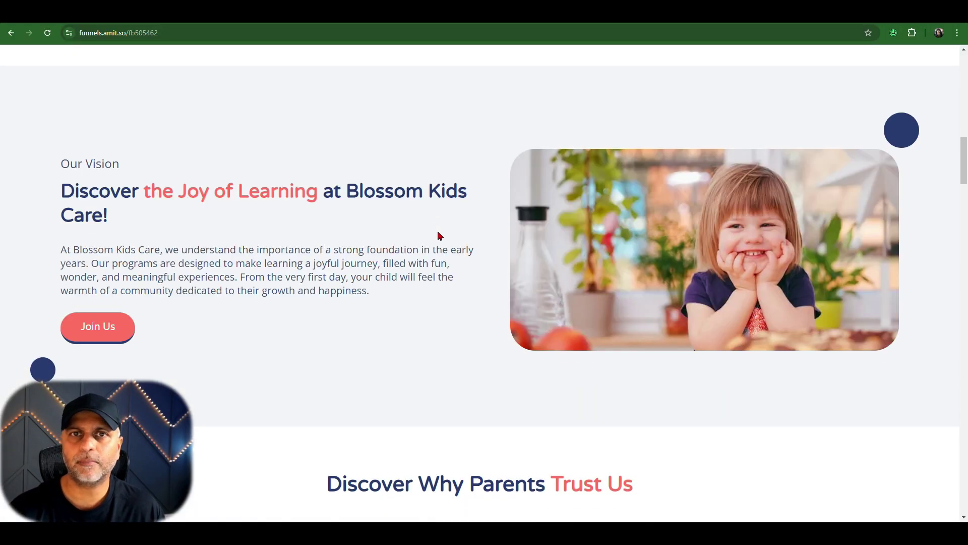
{"action": "scroll", "coordinate": [440, 236], "scroll_direction": "down", "scroll_amount": 20}
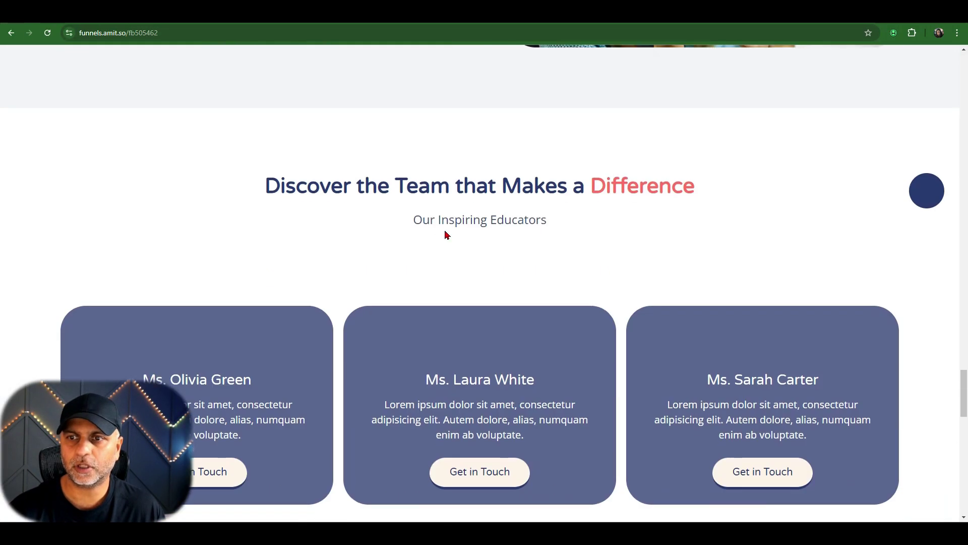
{"action": "scroll", "coordinate": [610, 326], "scroll_direction": "down", "scroll_amount": 10}
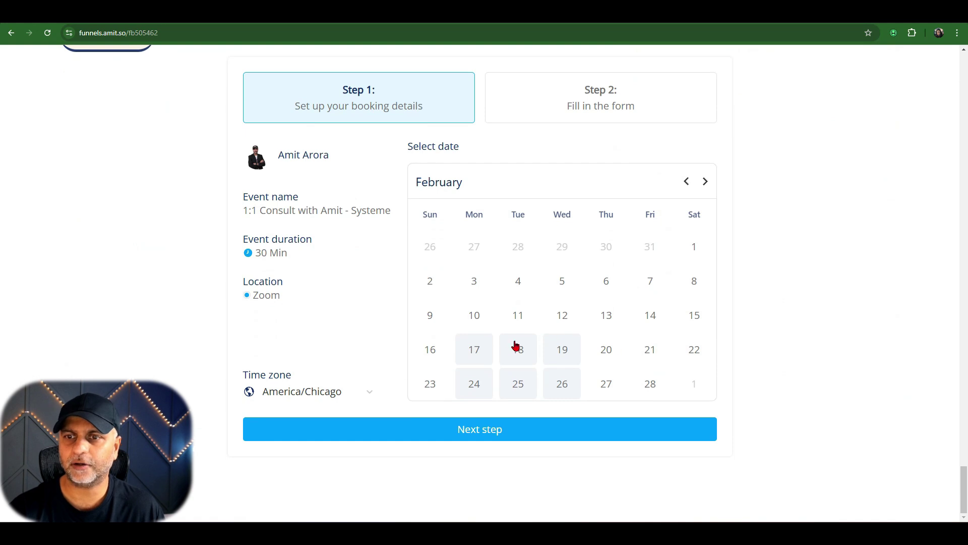
{"action": "left_click", "coordinate": [503, 350]}
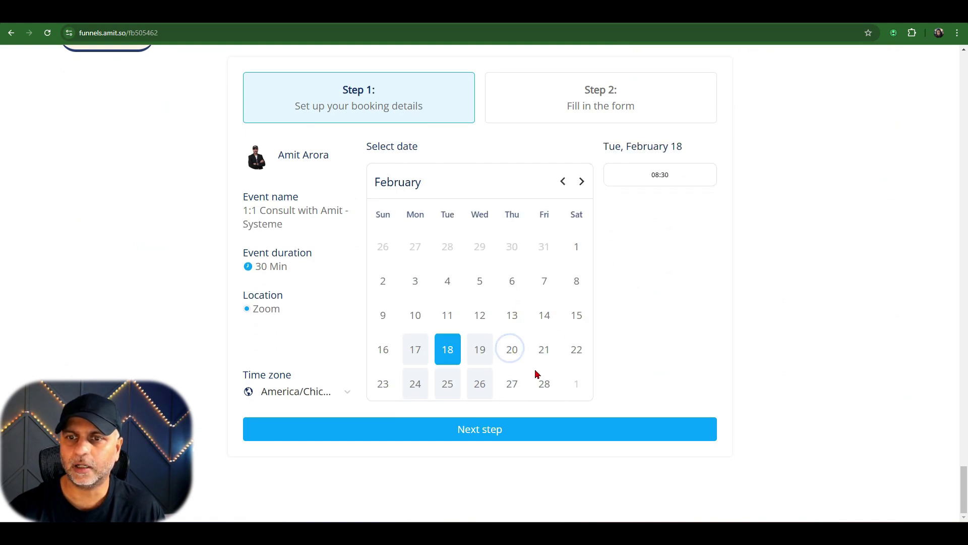
{"action": "left_click", "coordinate": [515, 435]}
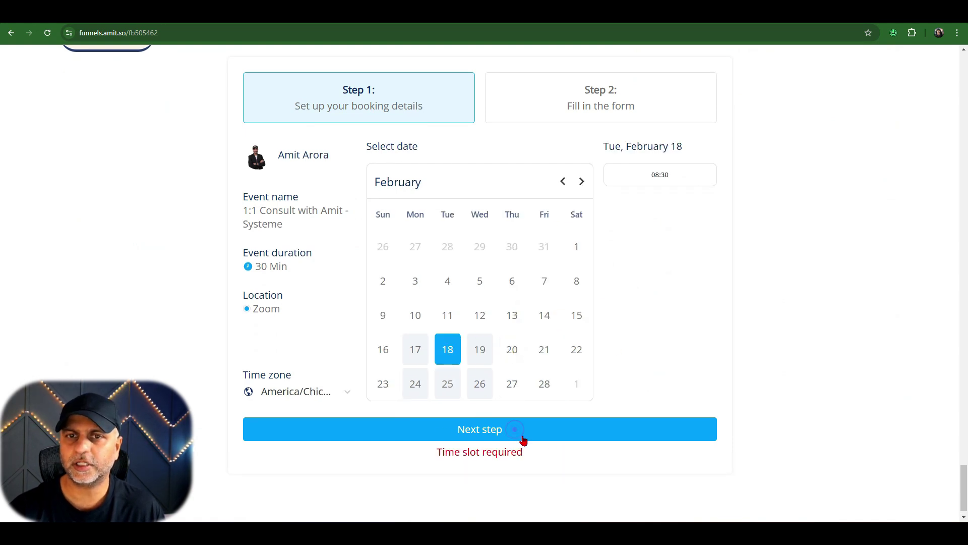
{"action": "left_click", "coordinate": [658, 176]}
{"action": "left_click", "coordinate": [493, 437]}
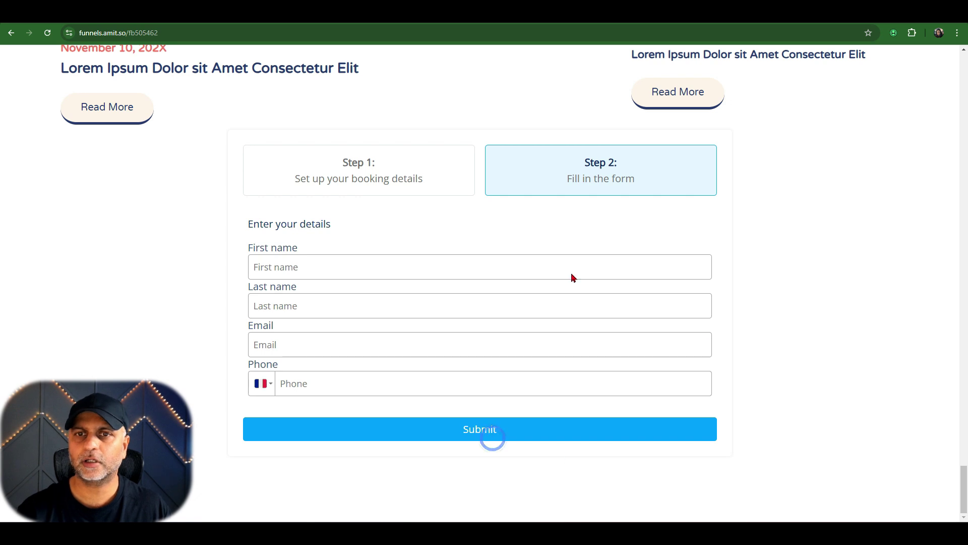
{"action": "left_click", "coordinate": [357, 267]}
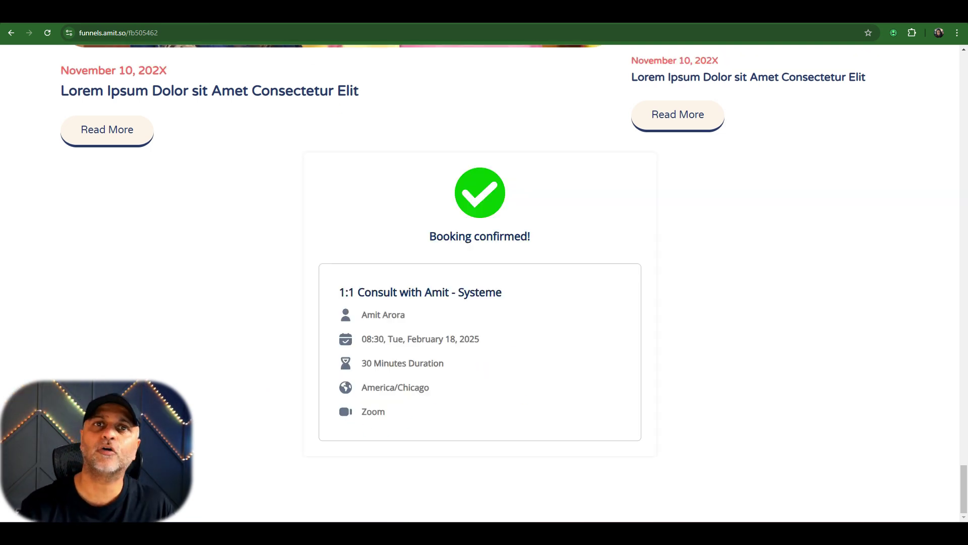
Switch to Gmail, refresh the inbox, read the consult's booking confirmation email and return to the inbox
{"action": "left_click", "coordinate": [189, 14]}
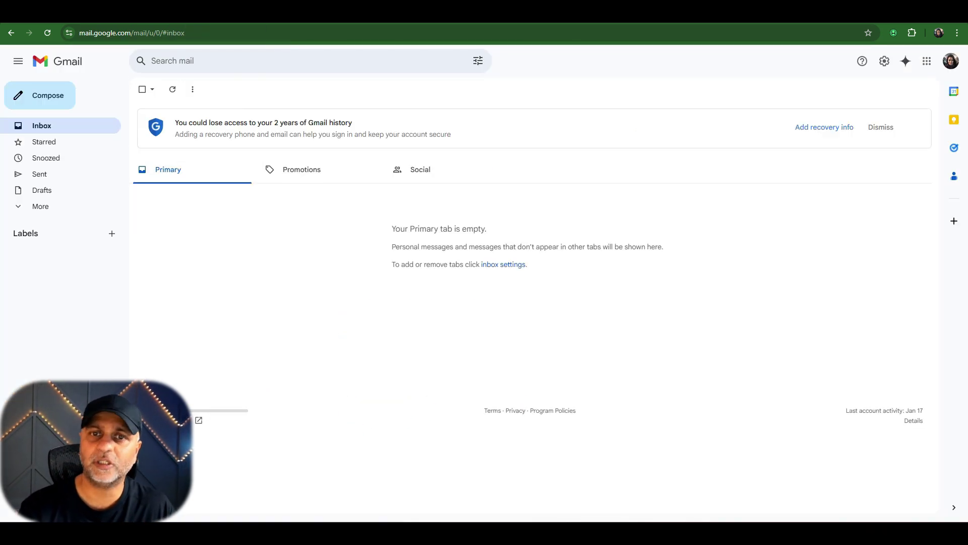
{"action": "left_click", "coordinate": [172, 87]}
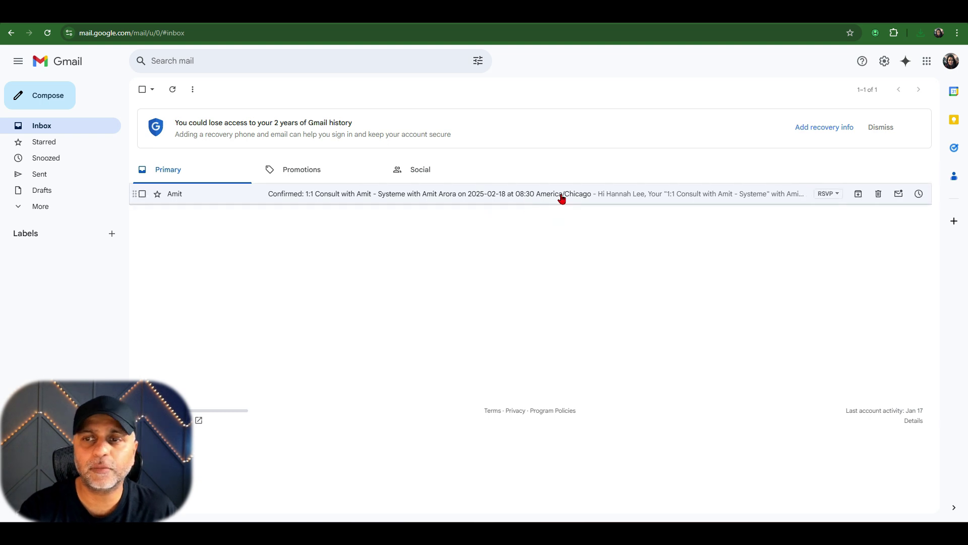
{"action": "left_click", "coordinate": [463, 198]}
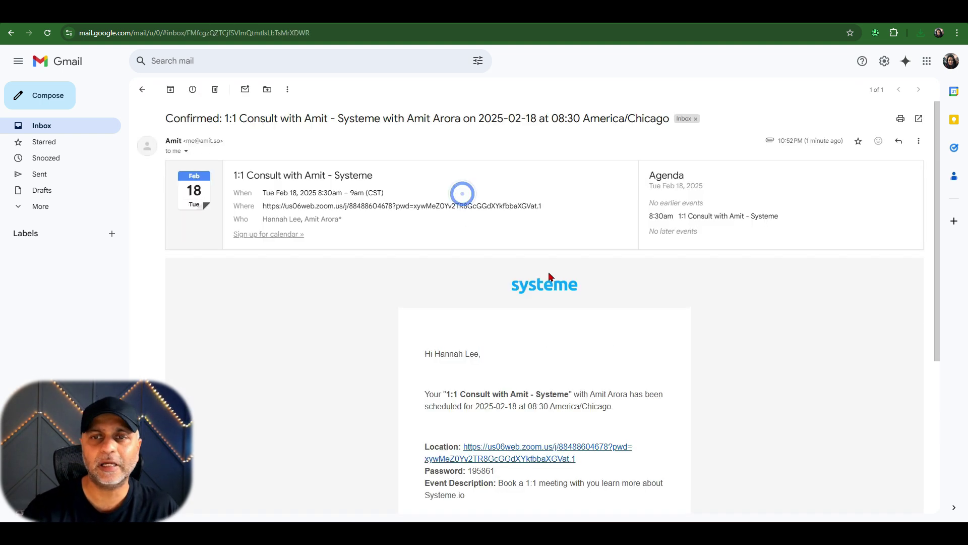
{"action": "scroll", "coordinate": [528, 393], "scroll_direction": "down", "scroll_amount": 5}
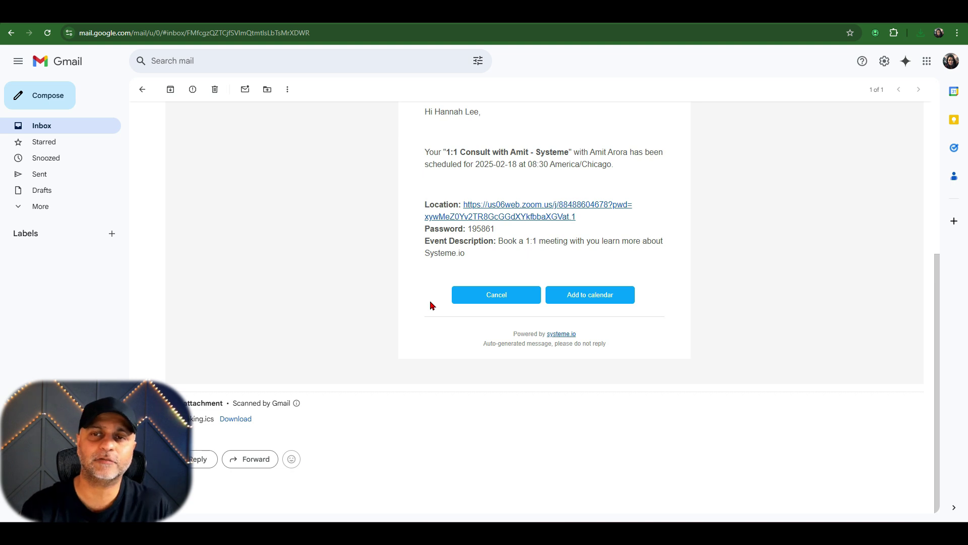
{"action": "scroll", "coordinate": [320, 277], "scroll_direction": "up", "scroll_amount": 5}
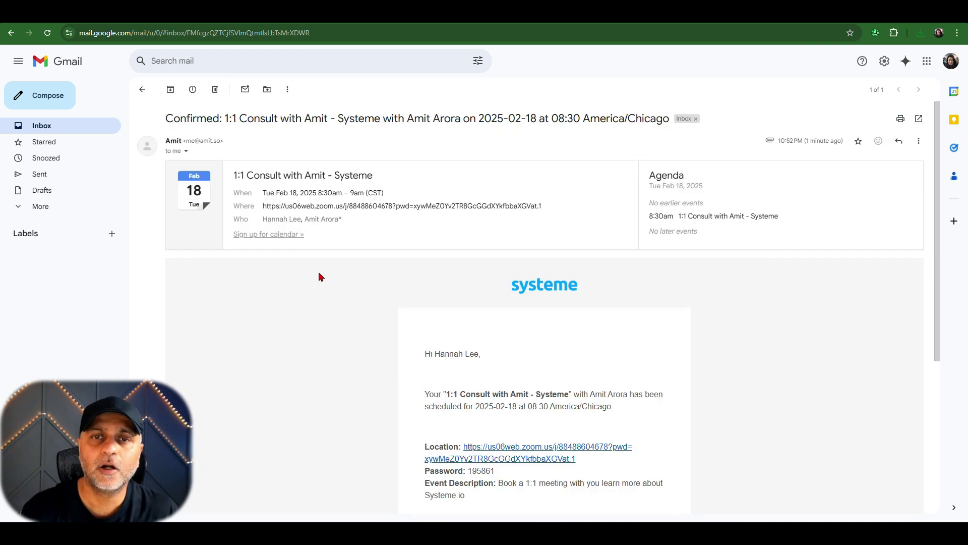
{"action": "left_click", "coordinate": [143, 90]}
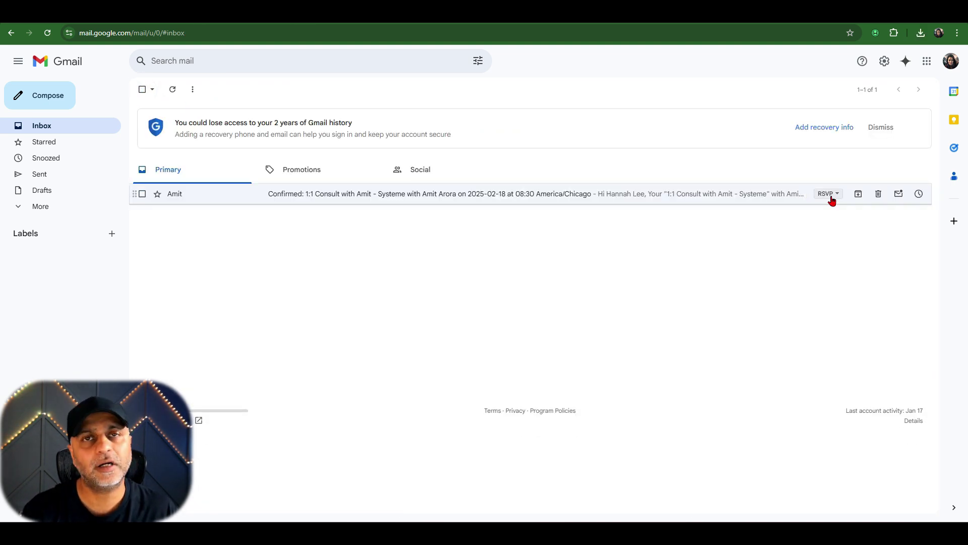